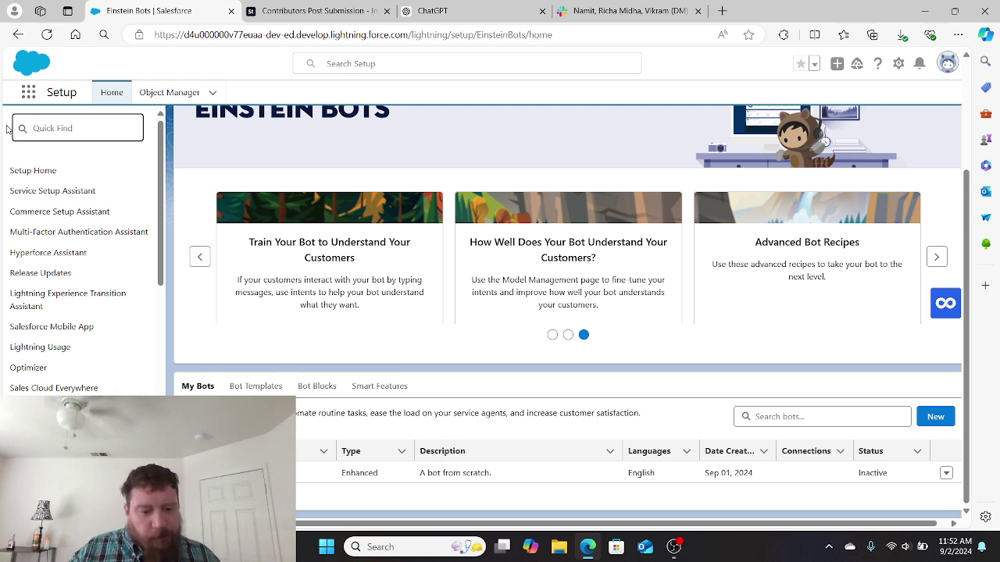
# Step: Search Setup for "einstein" and examine the matching features down to Einstein Bots under Einstein Platform
pyautogui.write('einstein')
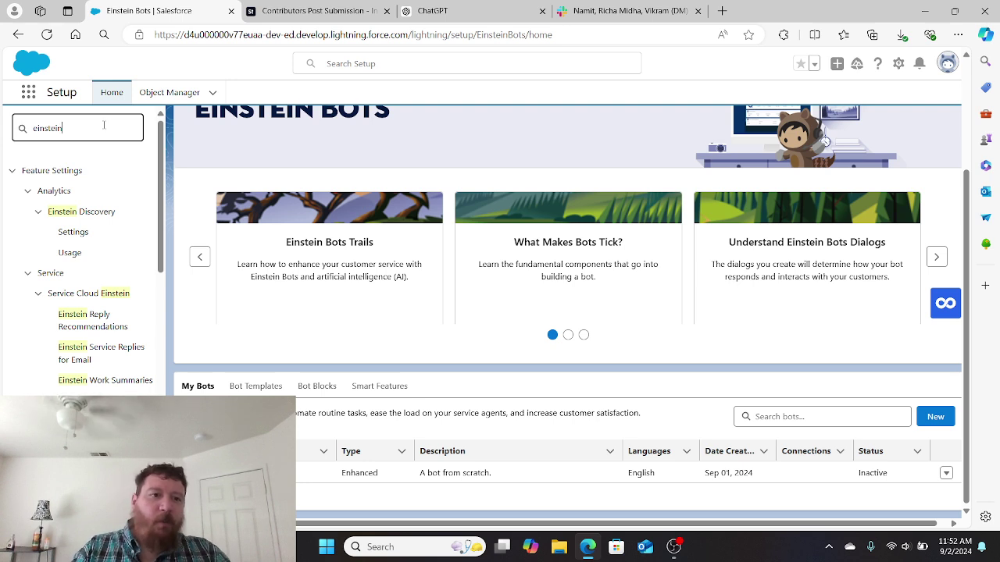
pyautogui.scroll(-1, 106, 232)
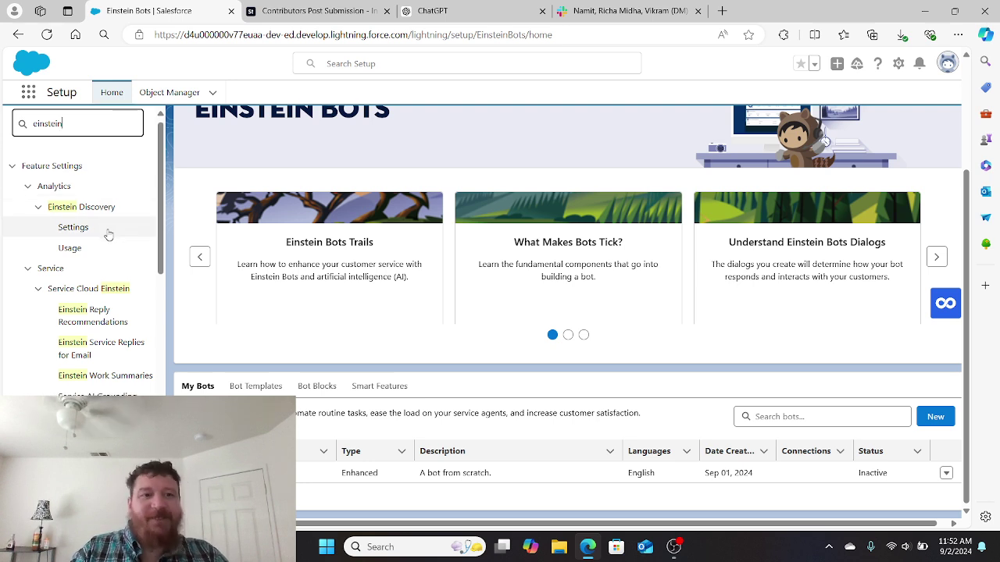
pyautogui.scroll(-1, 109, 234)
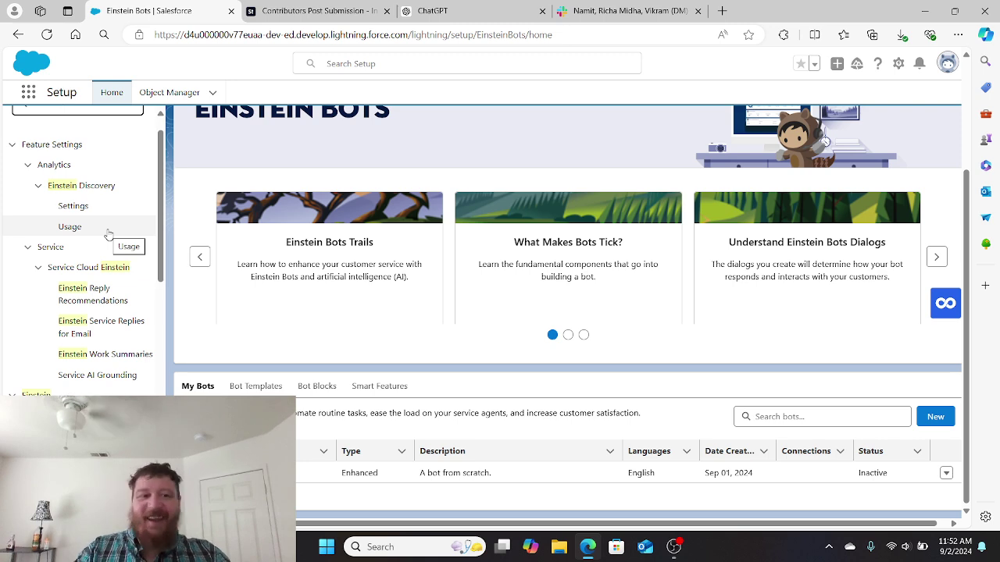
pyautogui.scroll(-3, 109, 235)
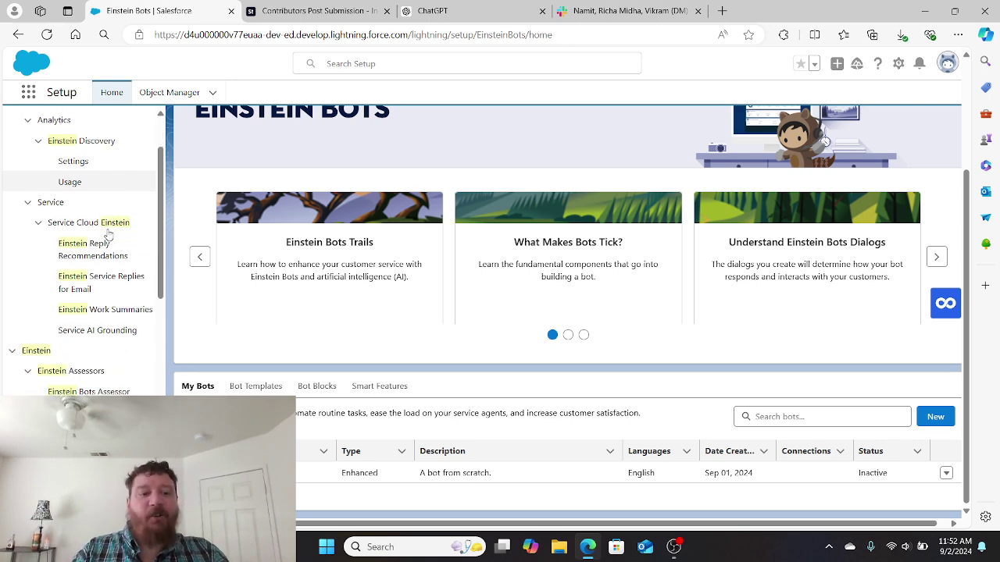
pyautogui.scroll(-5, 108, 234)
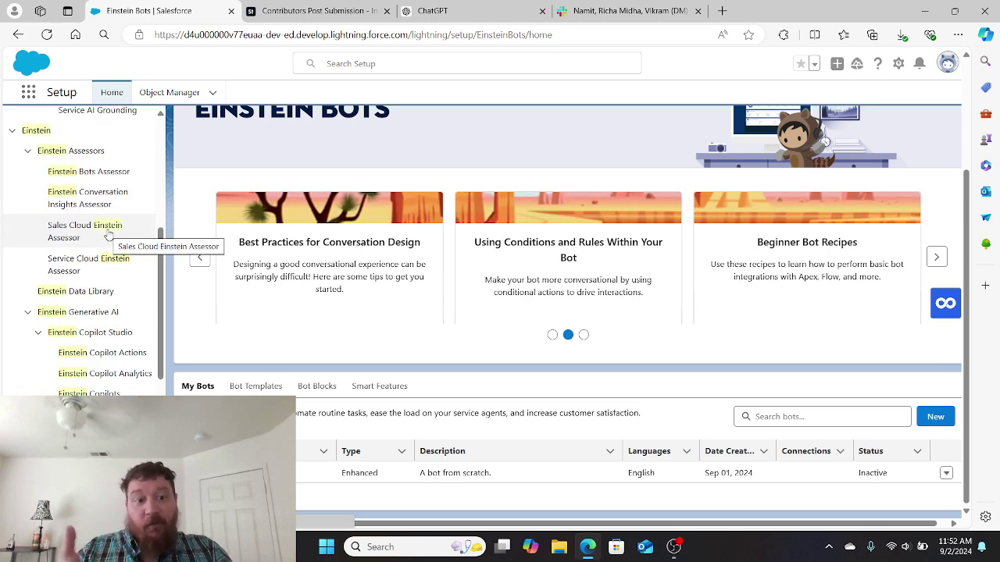
pyautogui.scroll(4, 109, 235)
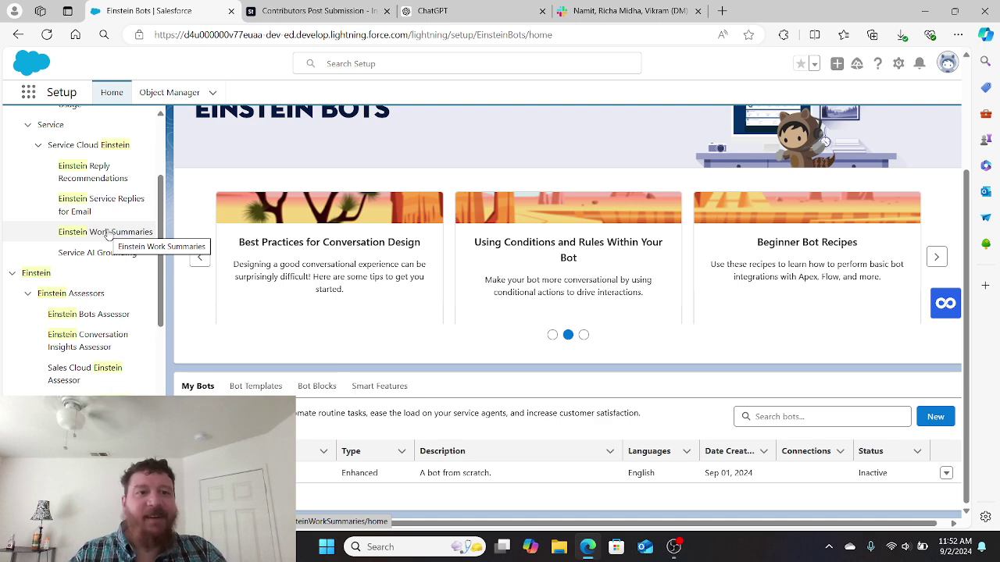
pyautogui.scroll(-3, 109, 234)
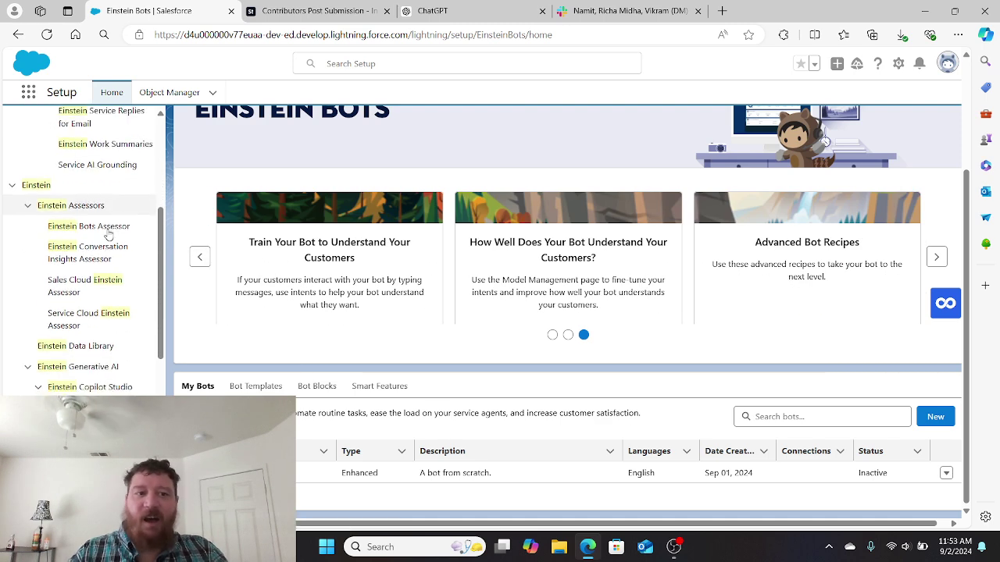
pyautogui.scroll(-2, 108, 235)
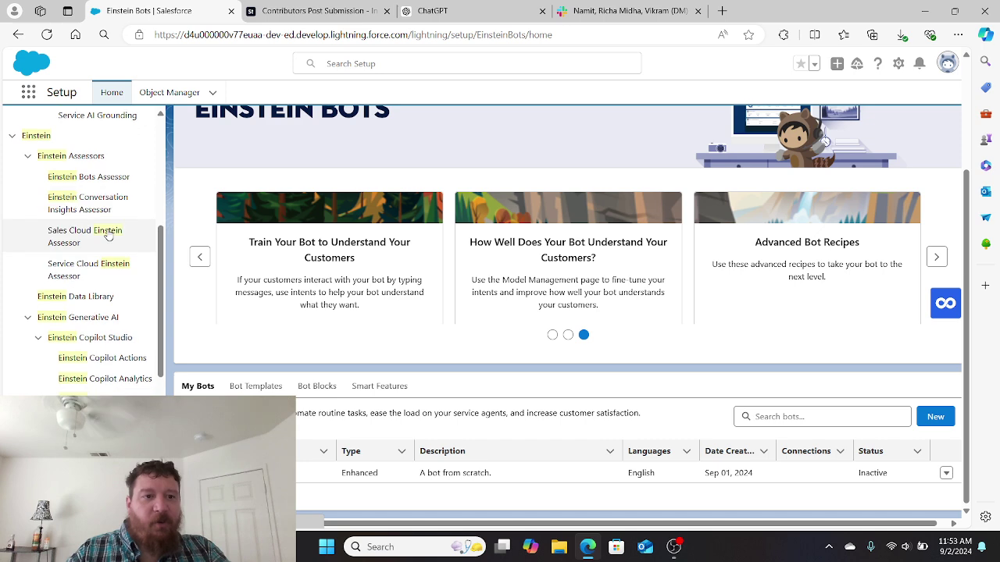
pyautogui.scroll(-4, 108, 235)
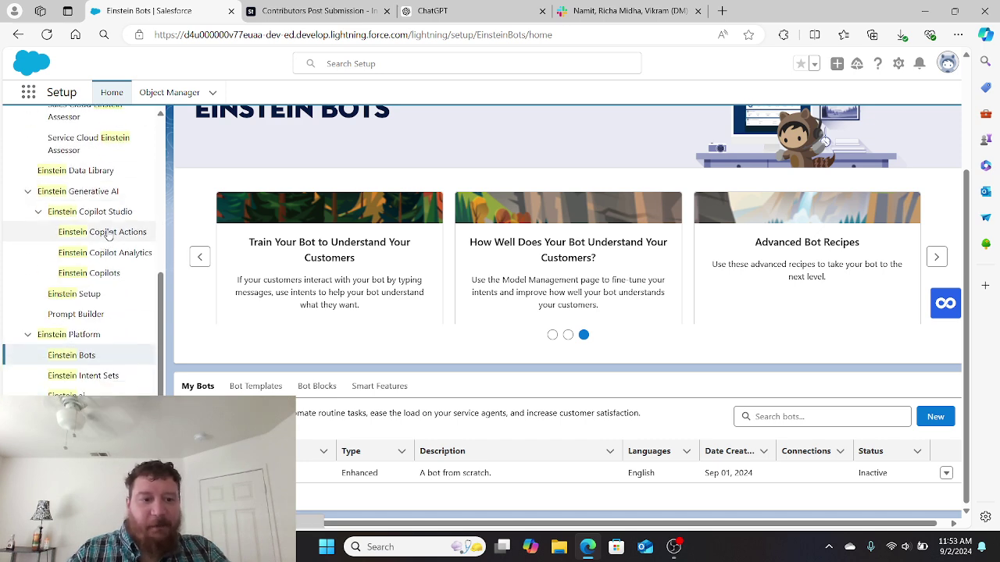
pyautogui.scroll(-4, 109, 236)
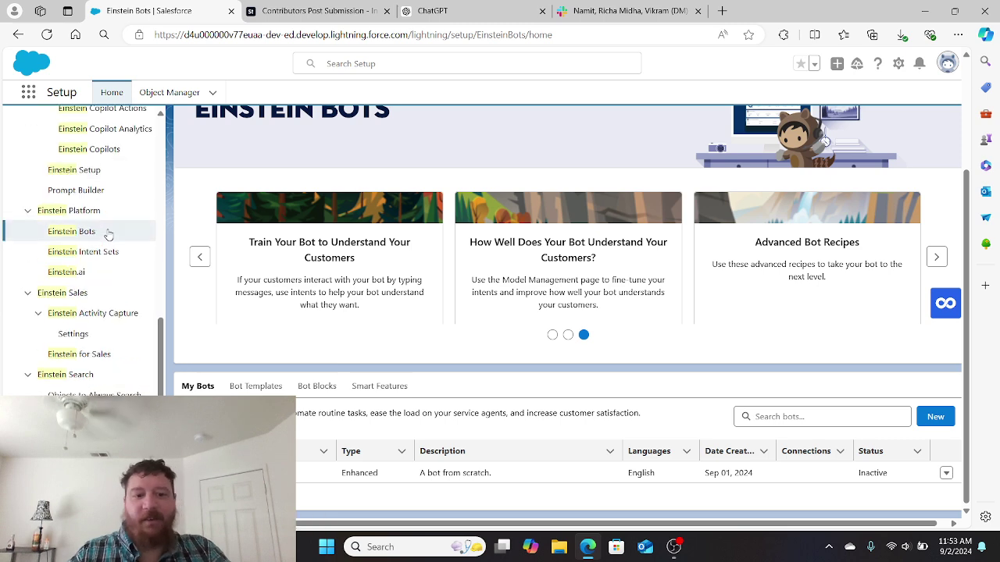
pyautogui.scroll(-1, 108, 234)
pyautogui.scroll(1, 107, 230)
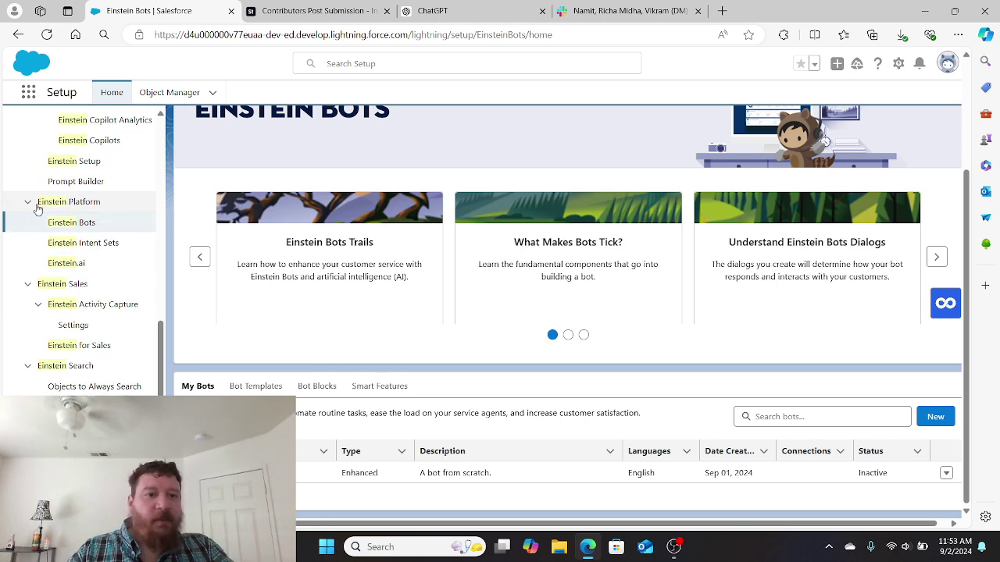
pyautogui.rightClick(88, 232)
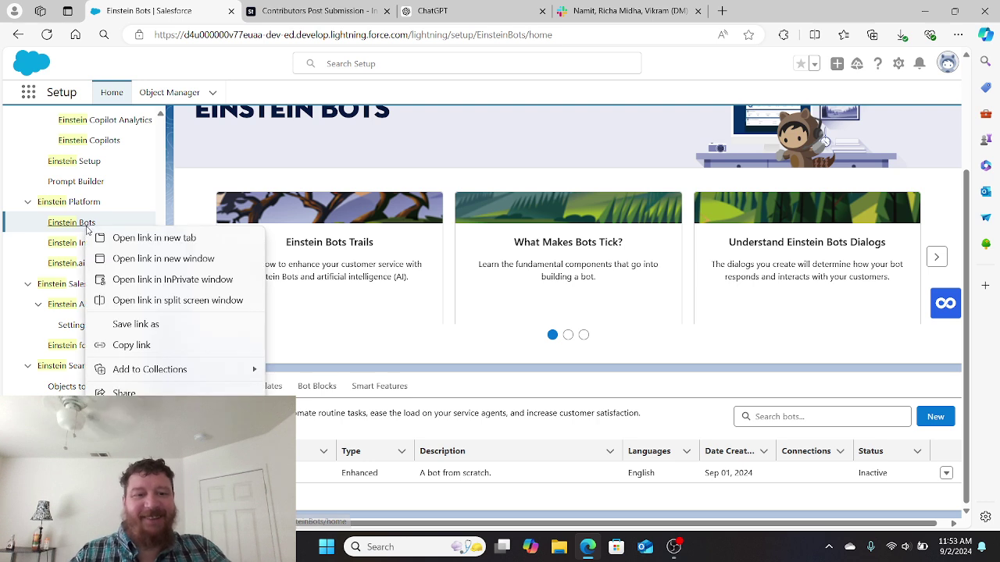
pyautogui.click(196, 179)
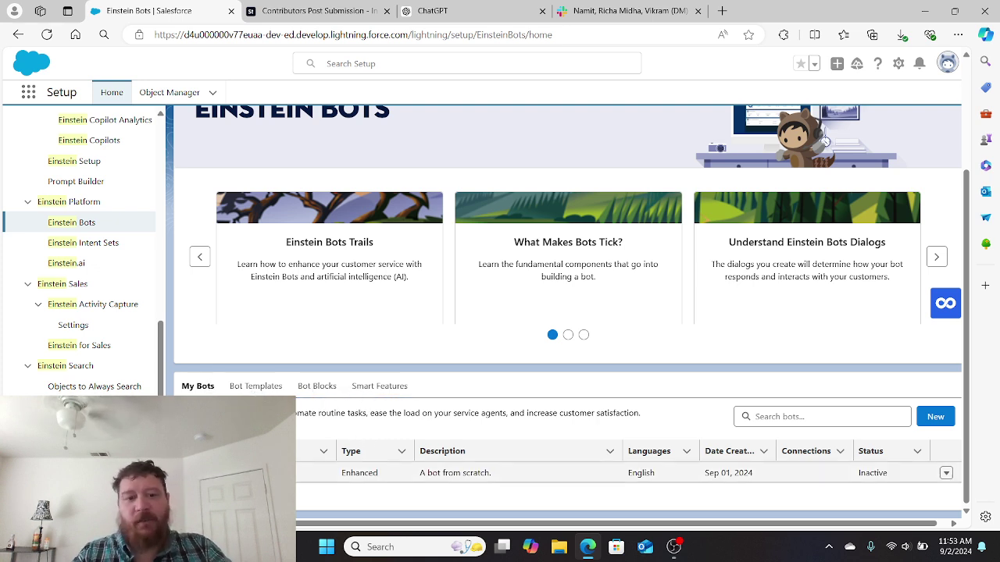
# Step: Examine the bot templates and the list of prebuilt bot blocks for Einstein Bots
pyautogui.click(255, 386)
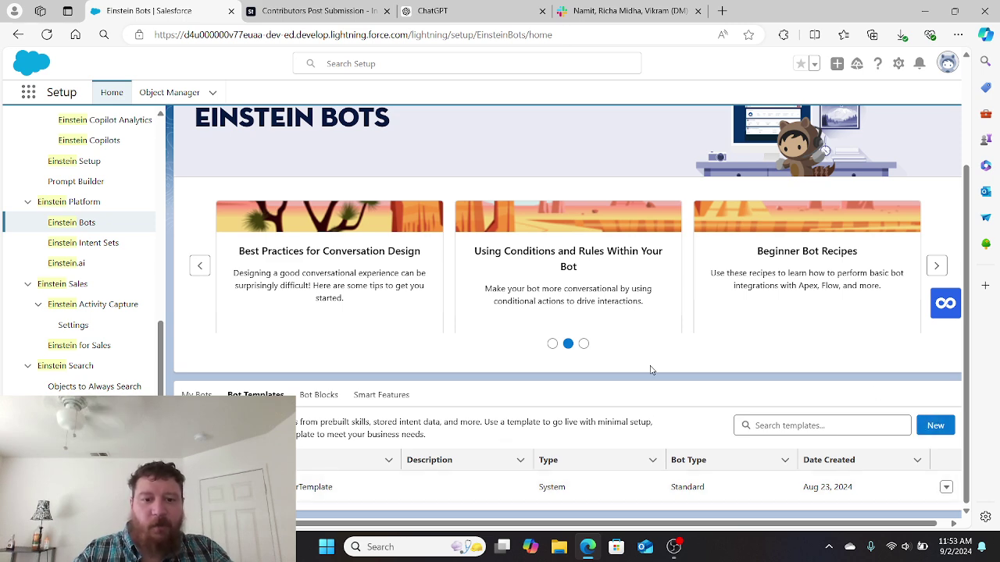
pyautogui.click(316, 394)
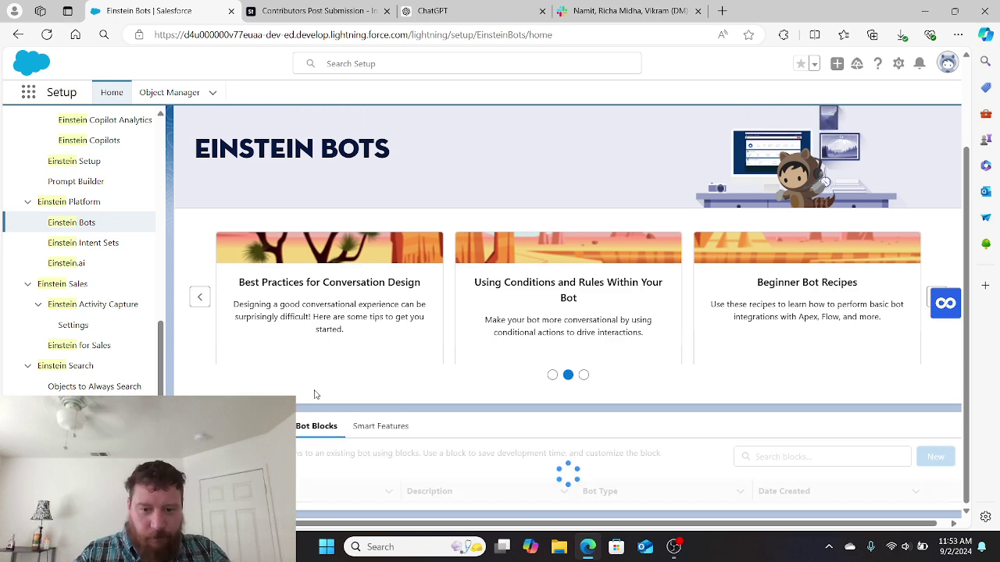
pyautogui.scroll(-3, 547, 439)
pyautogui.scroll(-1, 547, 439)
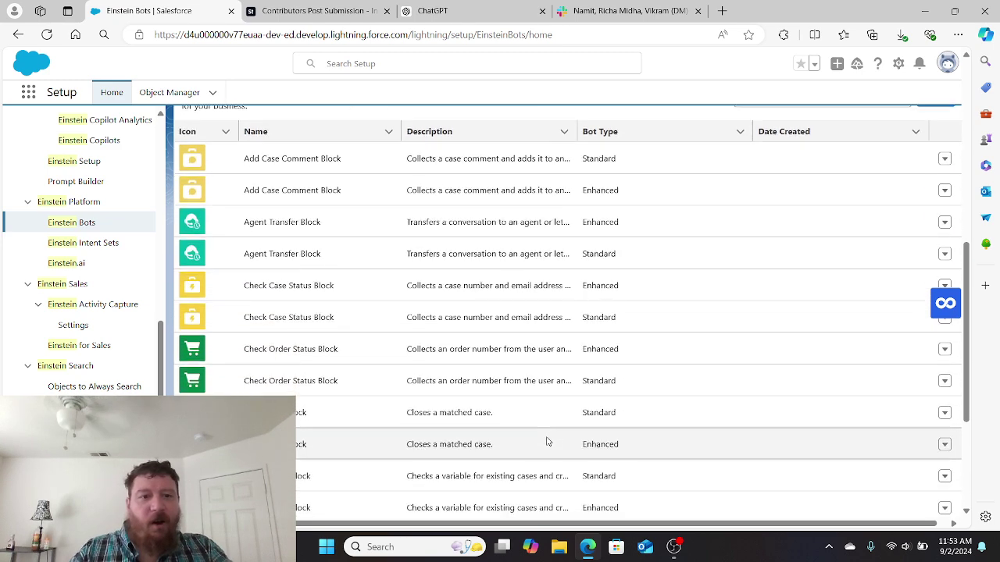
pyautogui.scroll(1, 547, 440)
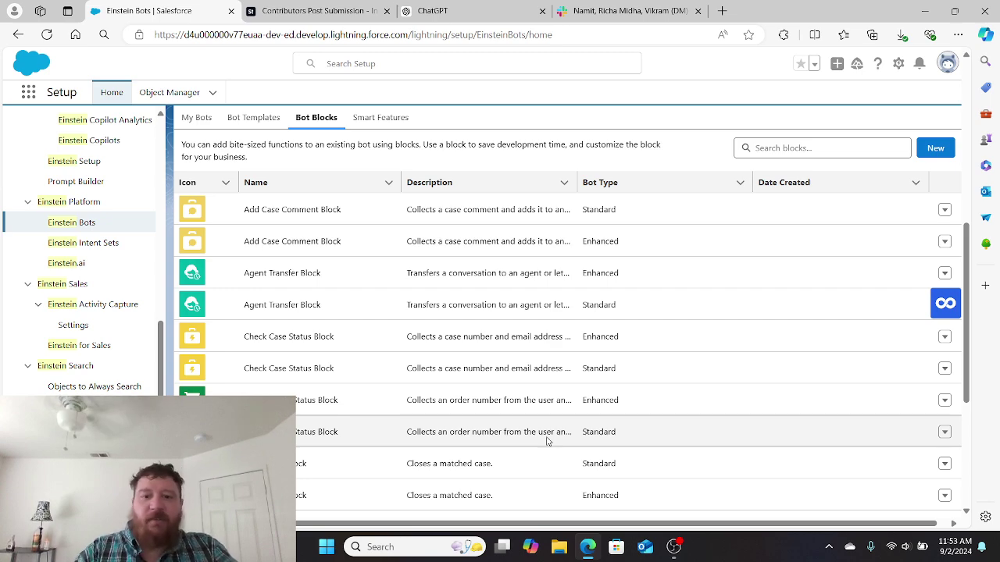
pyautogui.scroll(-3, 547, 441)
pyautogui.scroll(2, 568, 441)
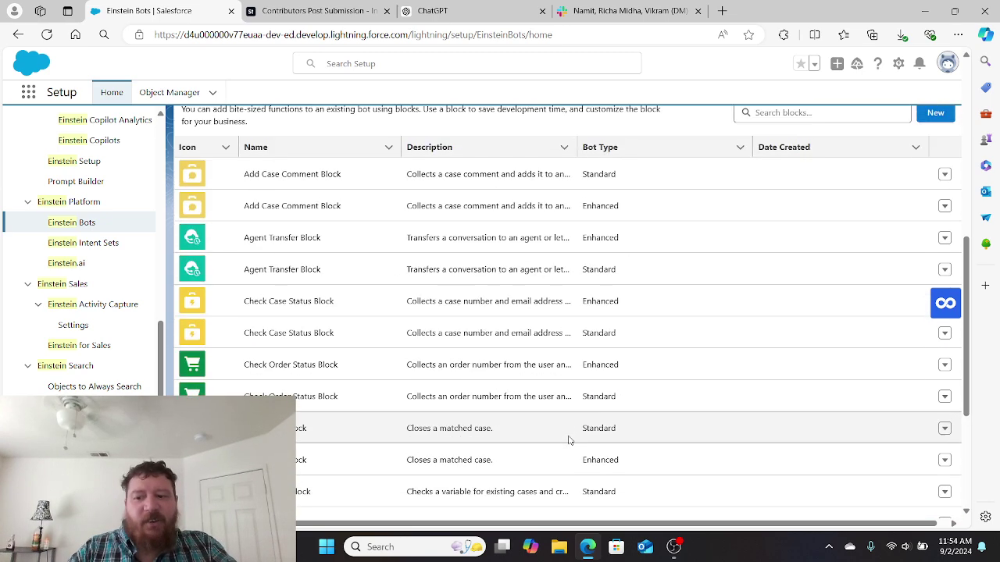
pyautogui.scroll(1, 568, 441)
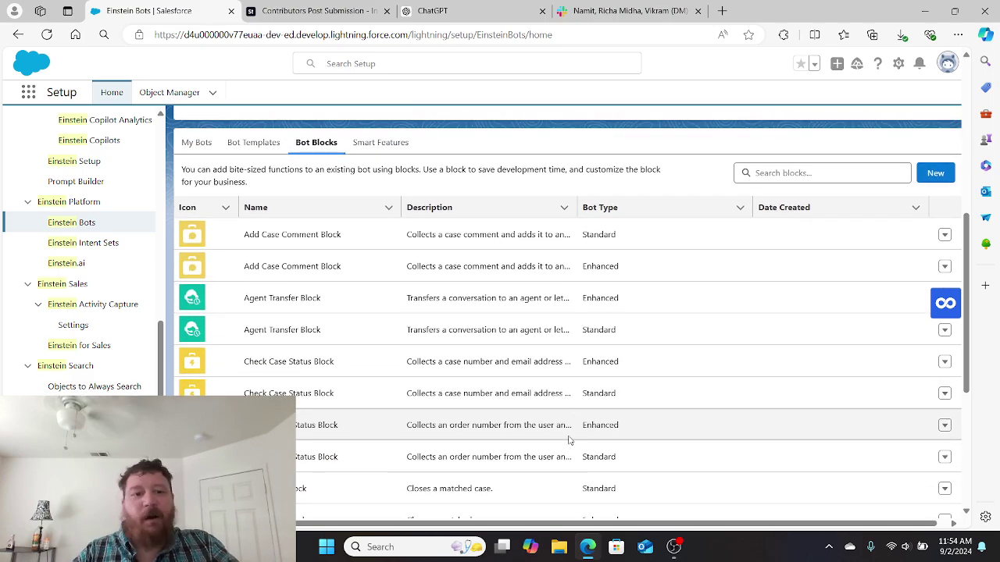
pyautogui.scroll(-4, 569, 441)
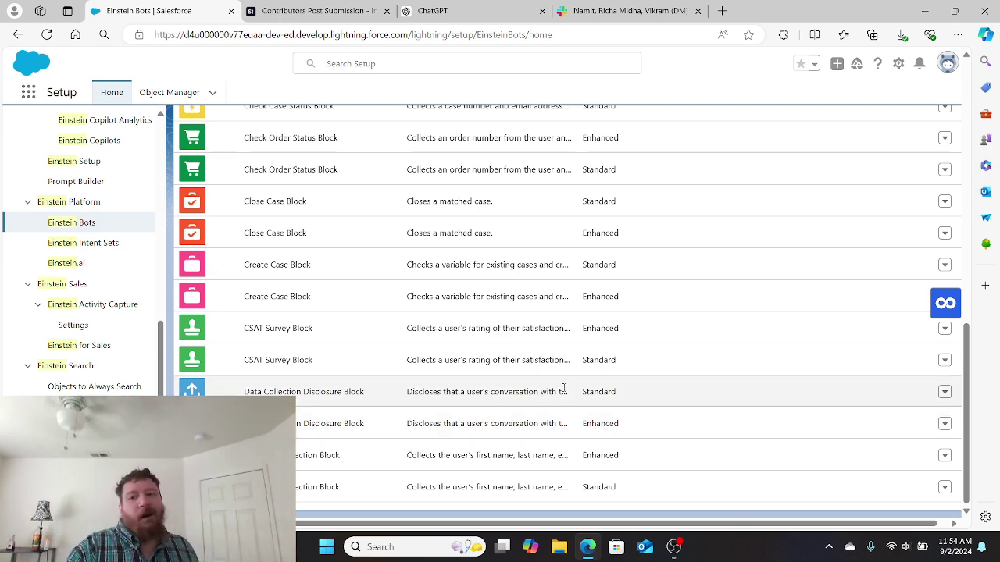
pyautogui.scroll(6, 474, 361)
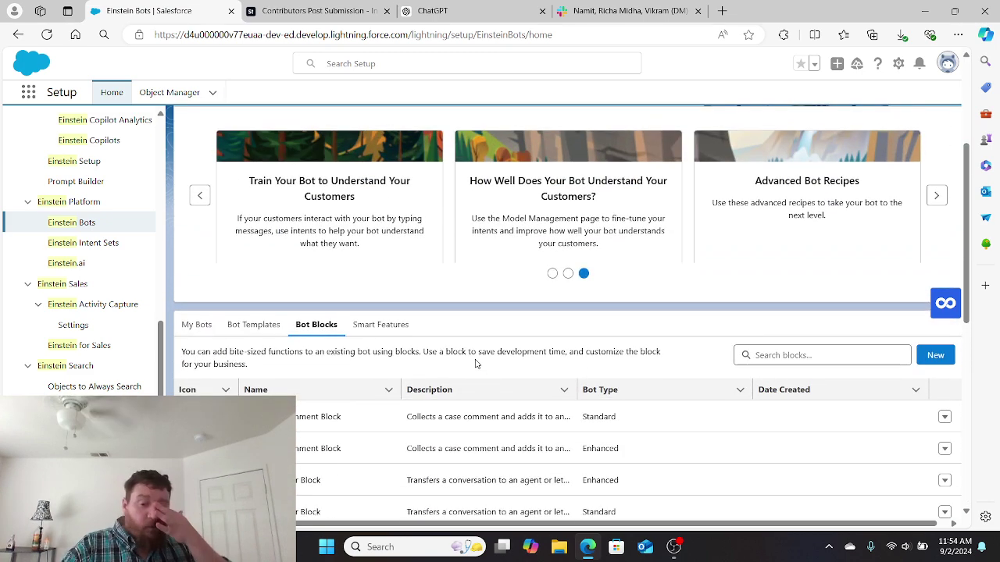
# Step: Review the Article Answers smart feature, and return to the My Bots list
pyautogui.click(396, 323)
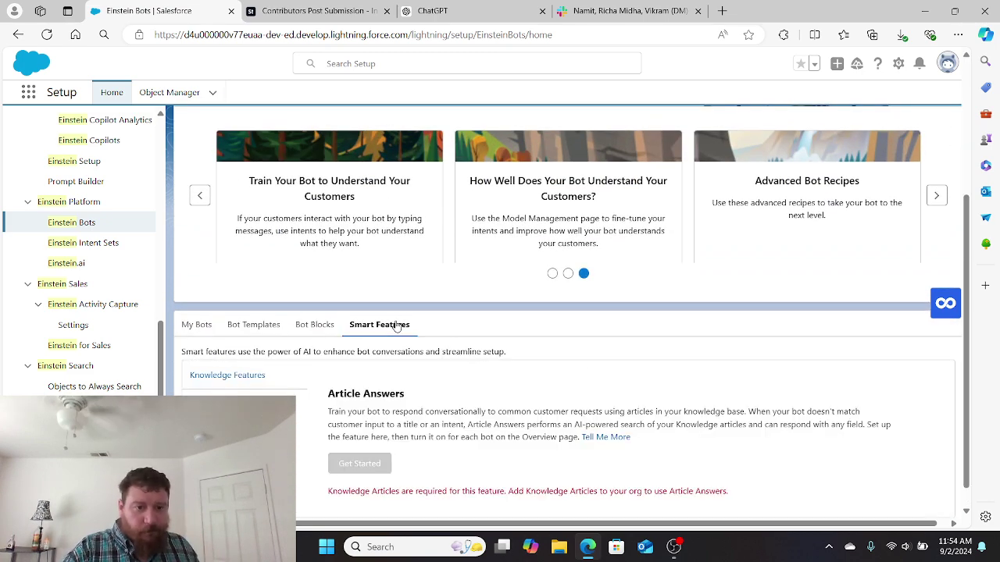
pyautogui.scroll(-1, 495, 352)
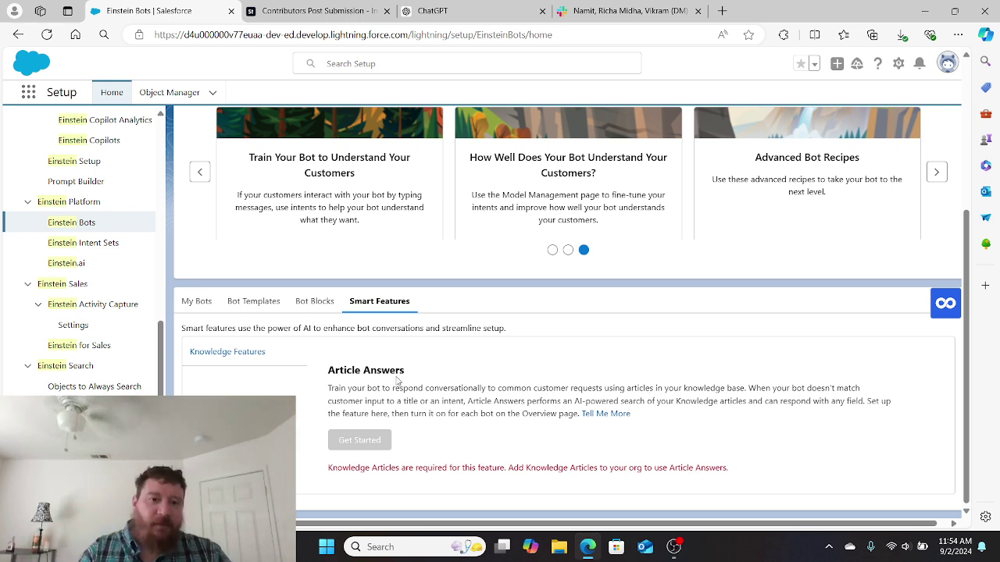
pyautogui.click(200, 308)
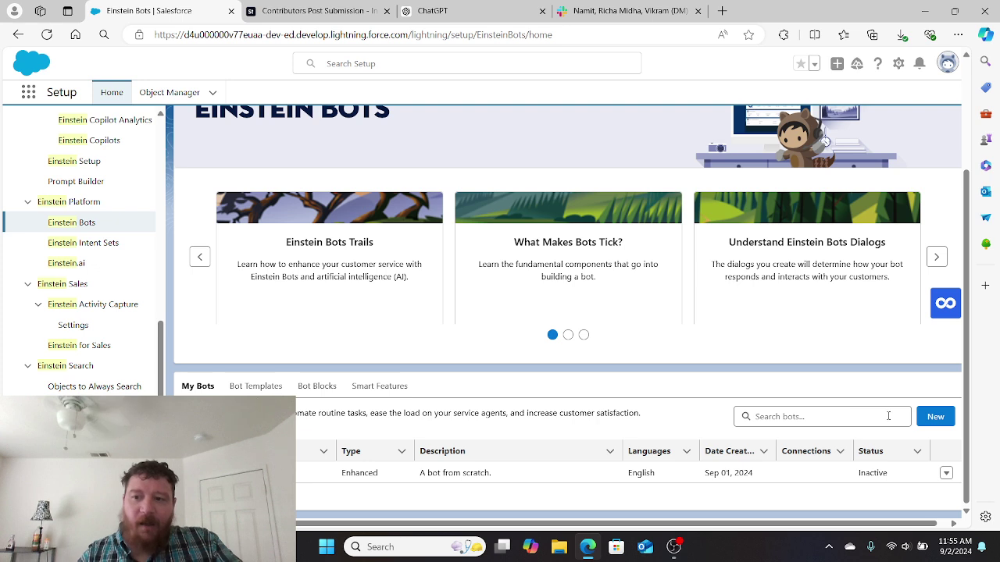
# Step: Start a new bot of the Enhanced Bot type, built with Start from Scratch
pyautogui.click(935, 418)
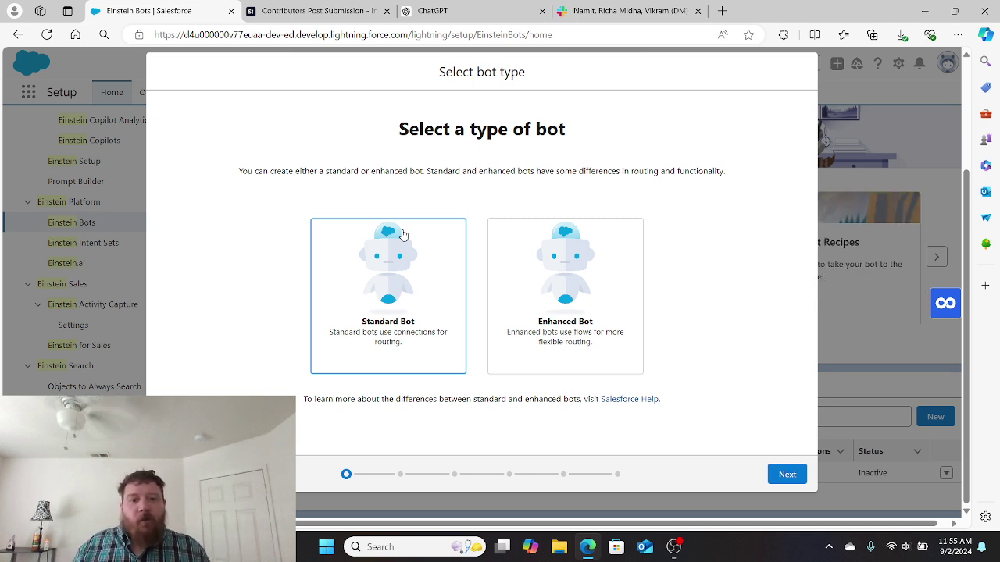
pyautogui.click(562, 305)
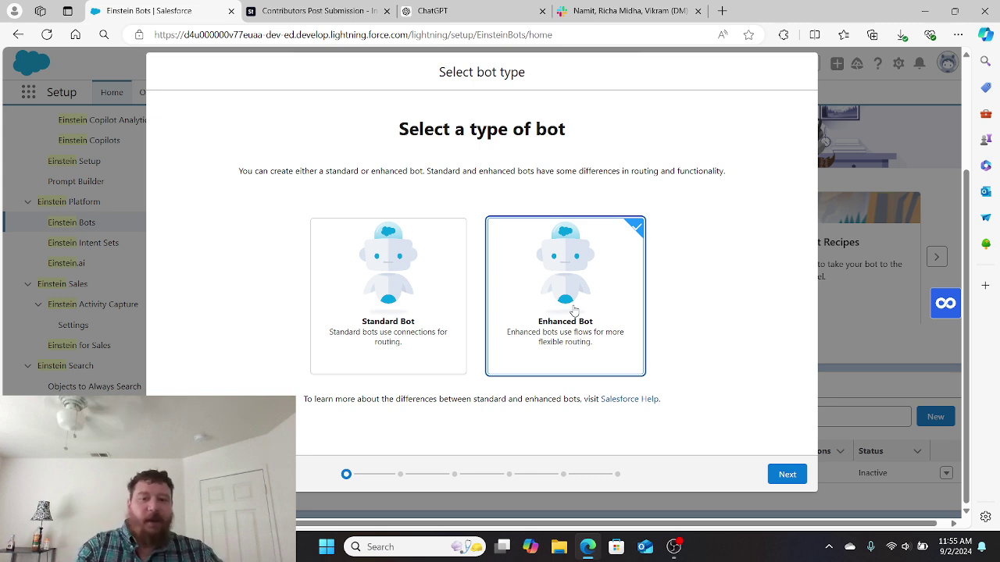
pyautogui.click(783, 476)
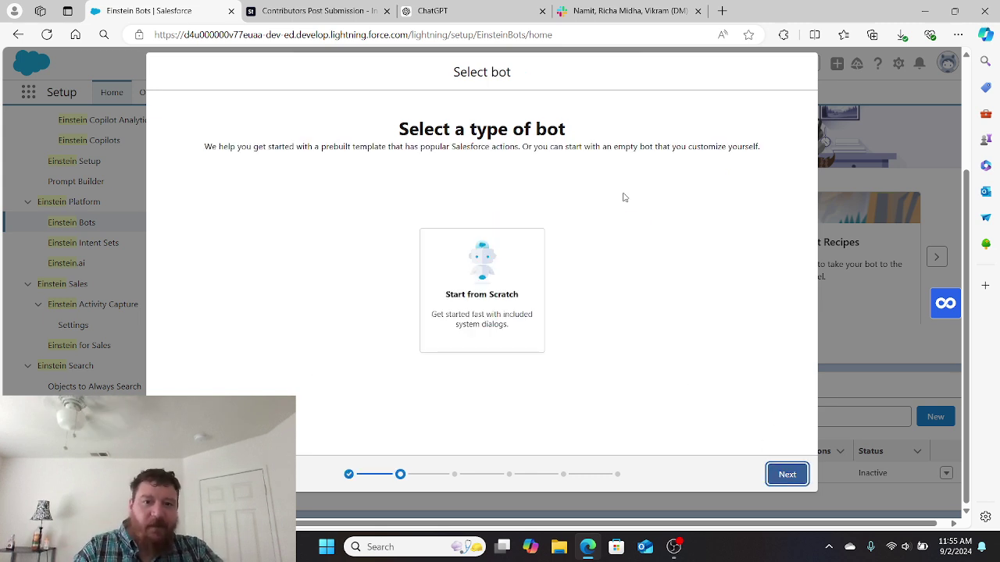
pyautogui.click(493, 270)
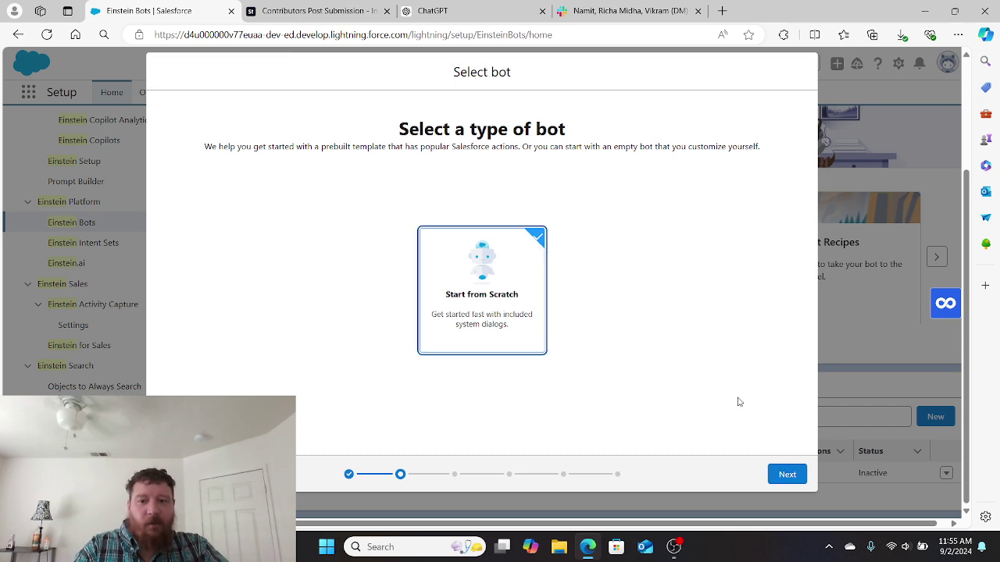
pyautogui.click(770, 472)
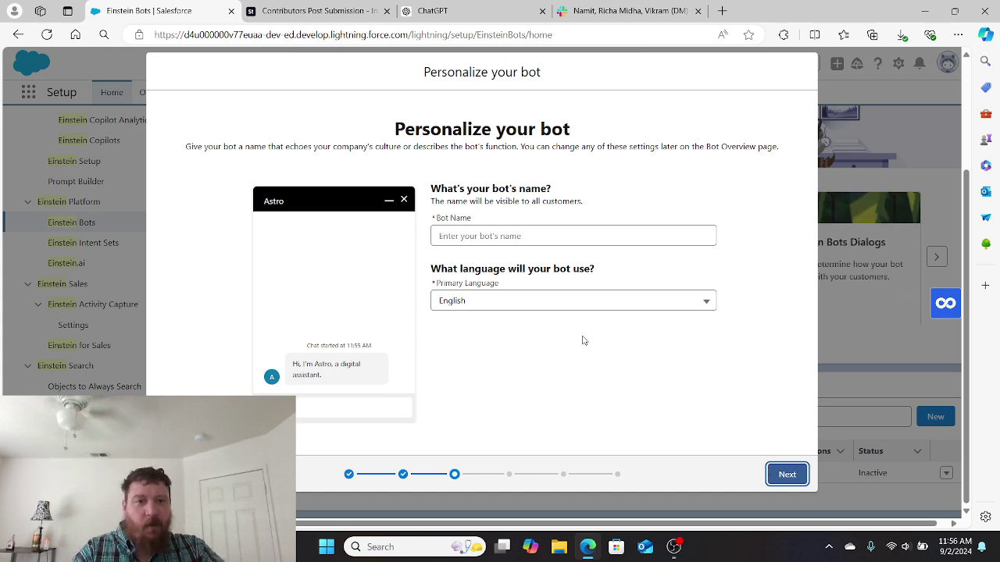
# Step: Name the bot Service Test Bot
pyautogui.click(487, 239)
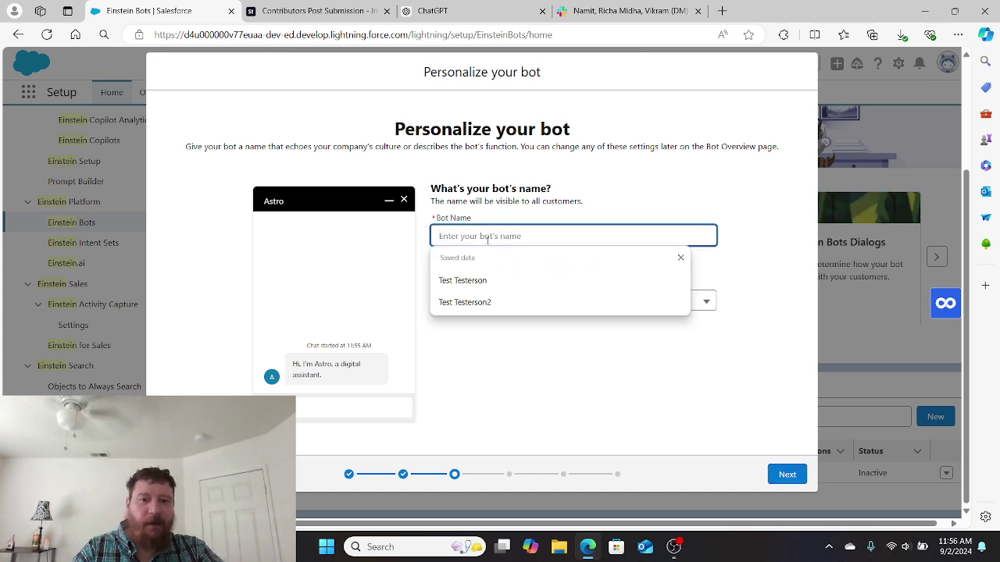
pyautogui.click(500, 352)
pyautogui.click(491, 238)
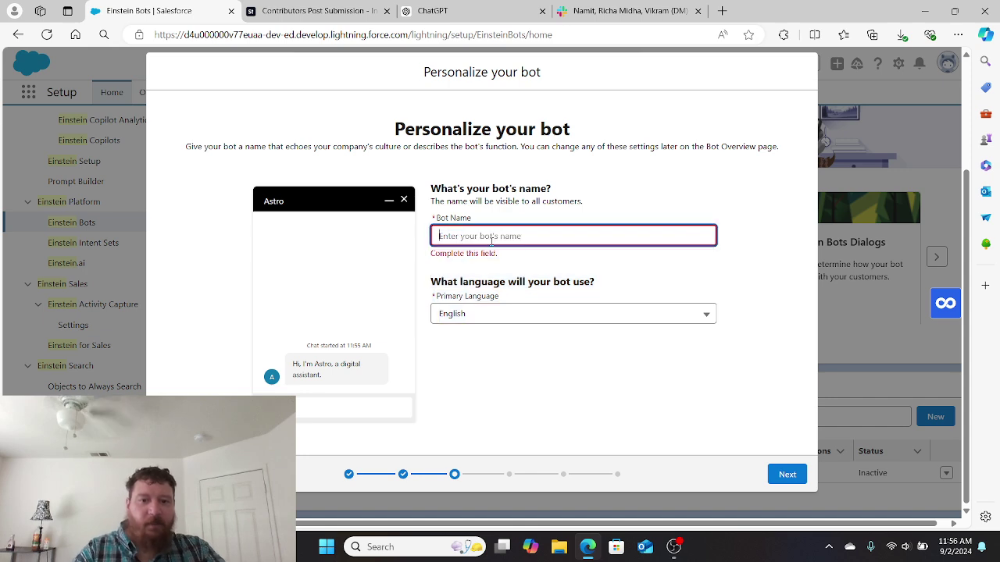
pyautogui.write('Sa')
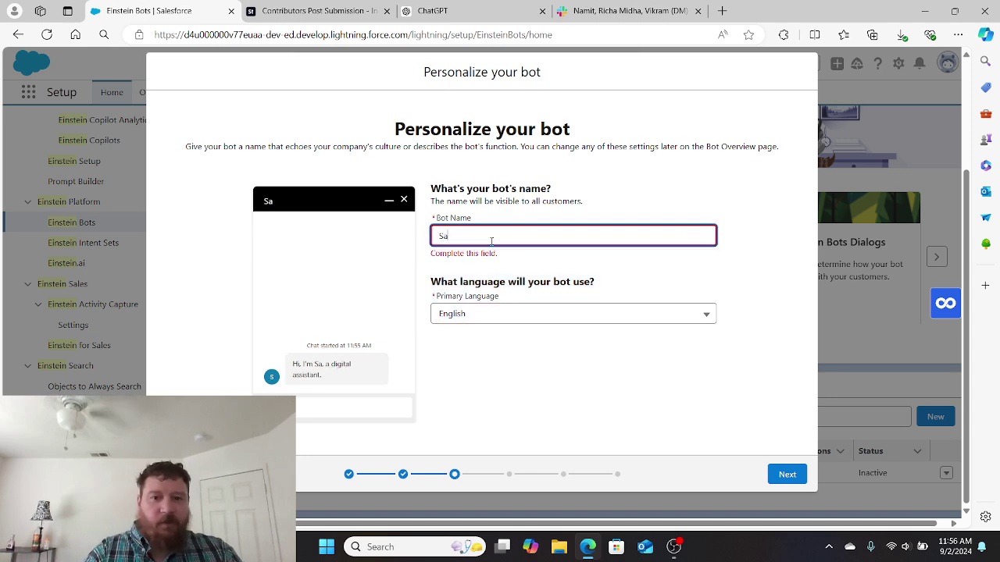
pyautogui.write('rvice ')
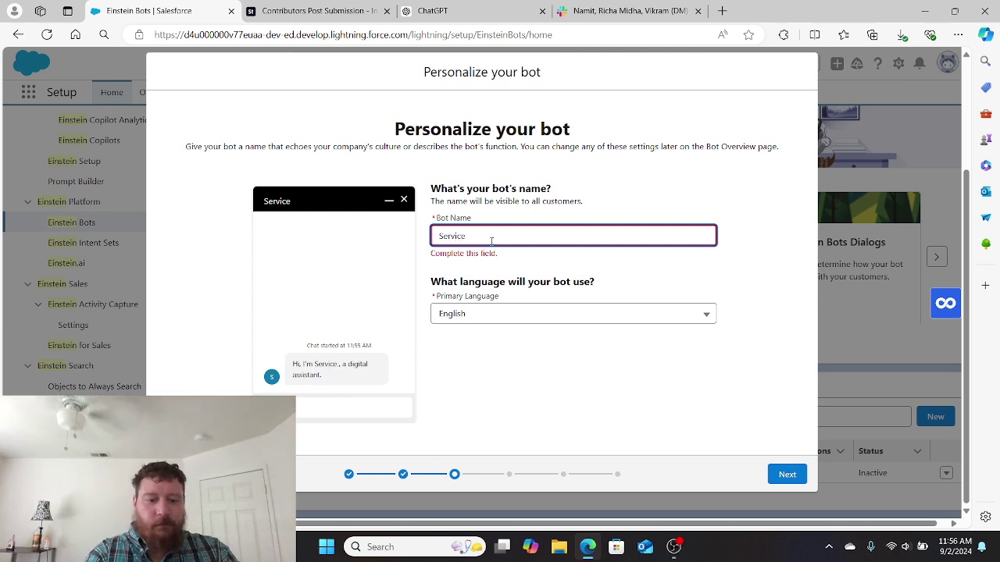
pyautogui.write('Test Bogt')
pyautogui.press('Left')
pyautogui.press('BackSpace')
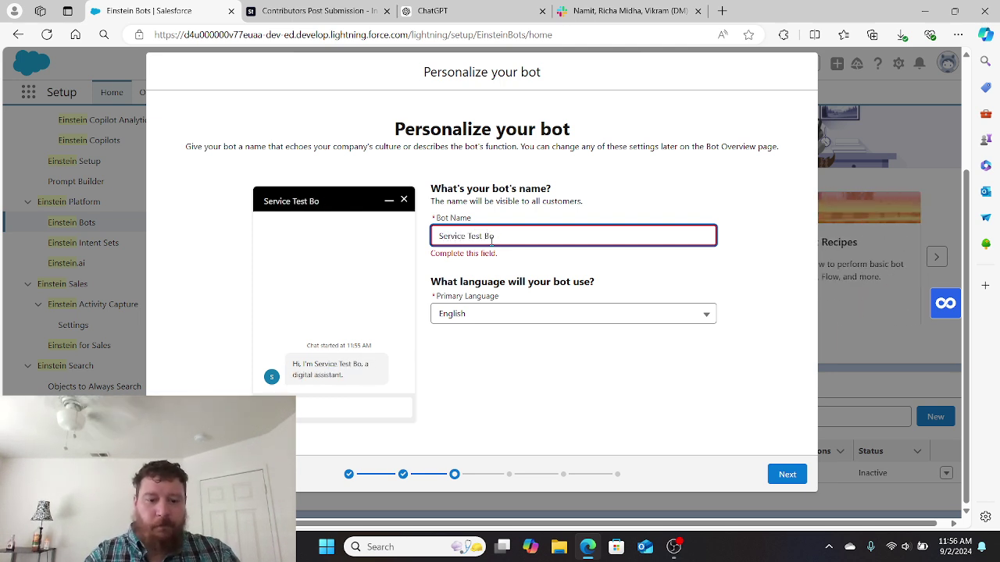
# Step: Review the available primary languages, choose English, and continue to the greeting settings
pyautogui.click(496, 313)
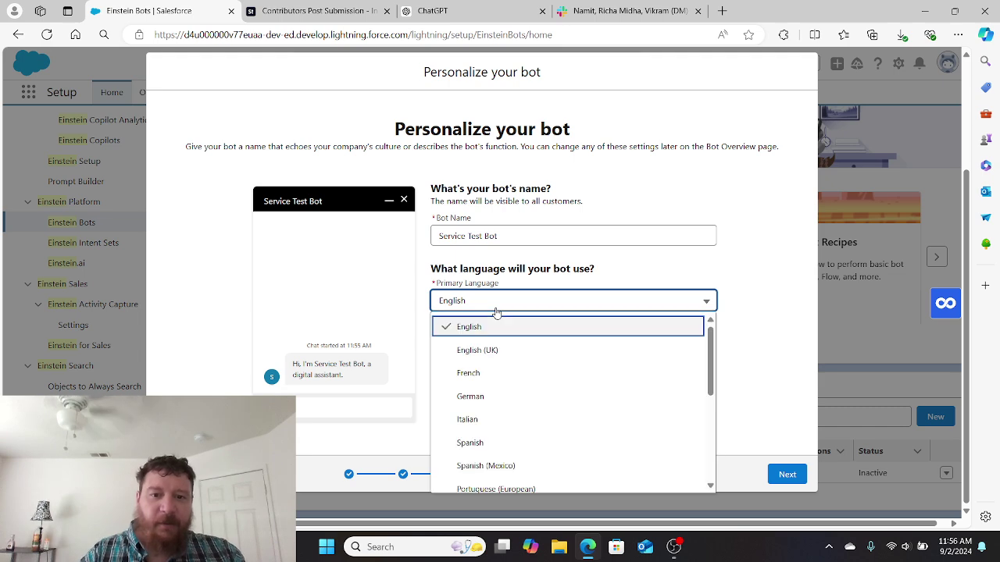
pyautogui.scroll(-3, 526, 370)
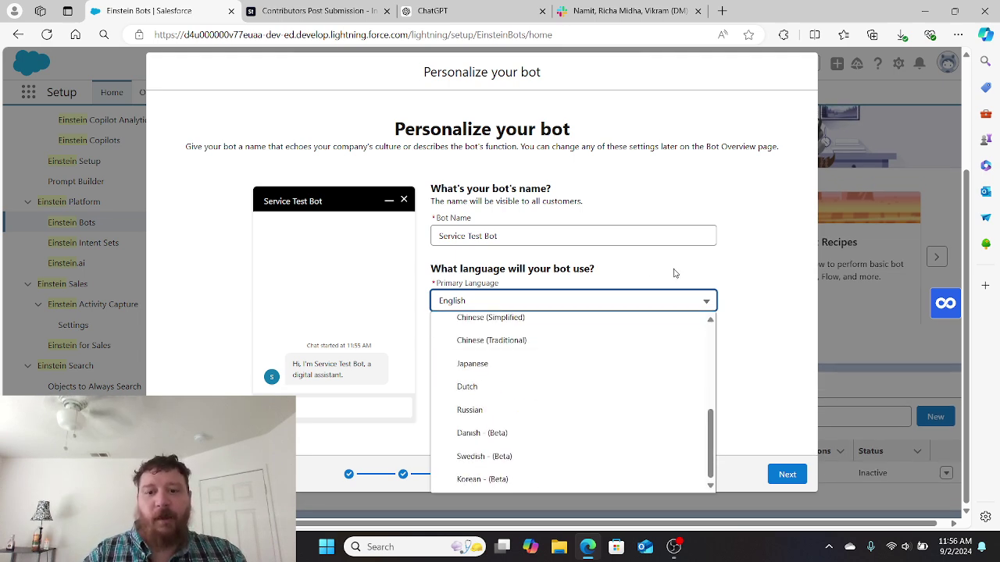
pyautogui.scroll(5, 594, 373)
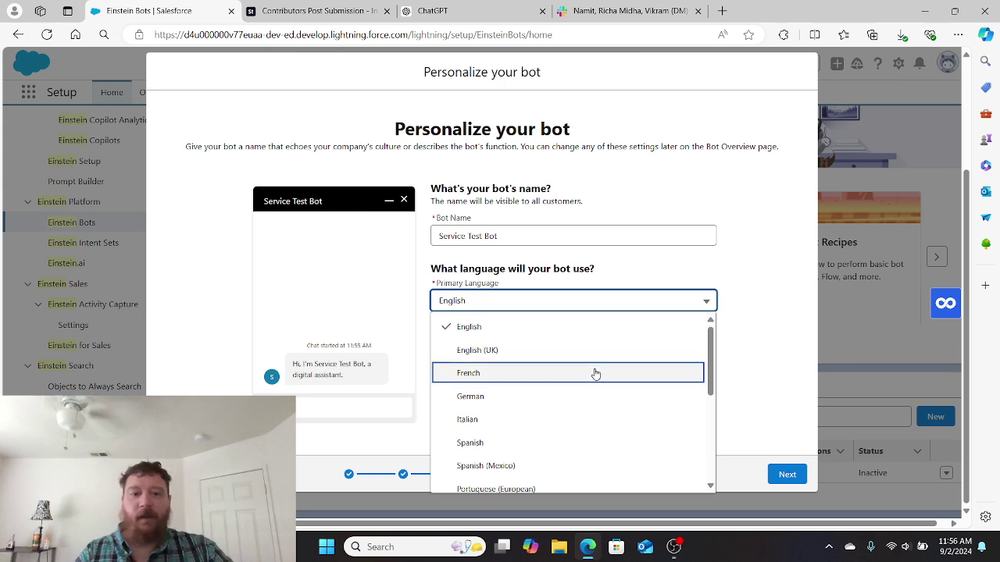
pyautogui.click(588, 331)
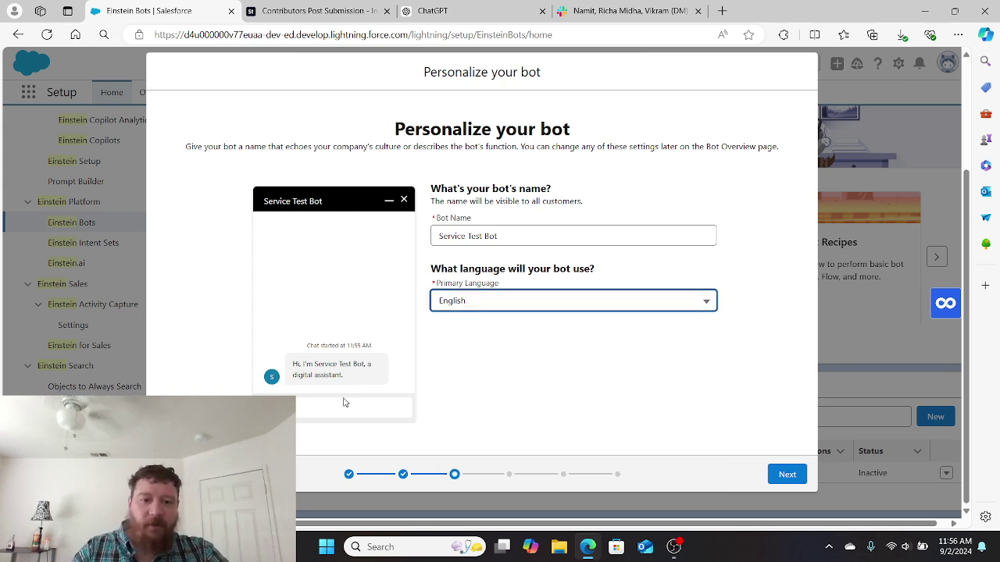
pyautogui.click(337, 411)
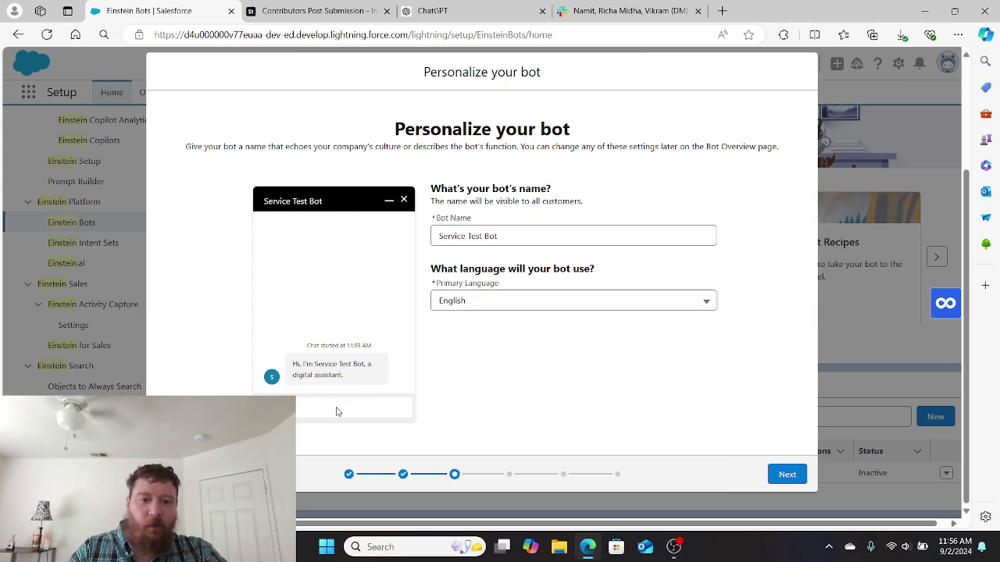
pyautogui.click(800, 478)
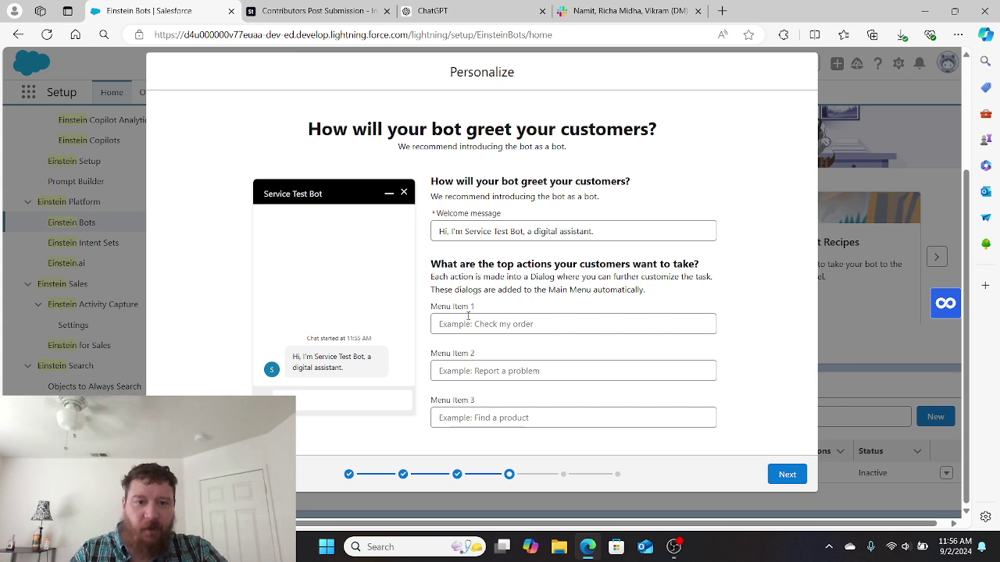
# Step: Keep the default welcome message, leave the three menu items blank, and continue to the conversation routing settings
pyautogui.click(517, 323)
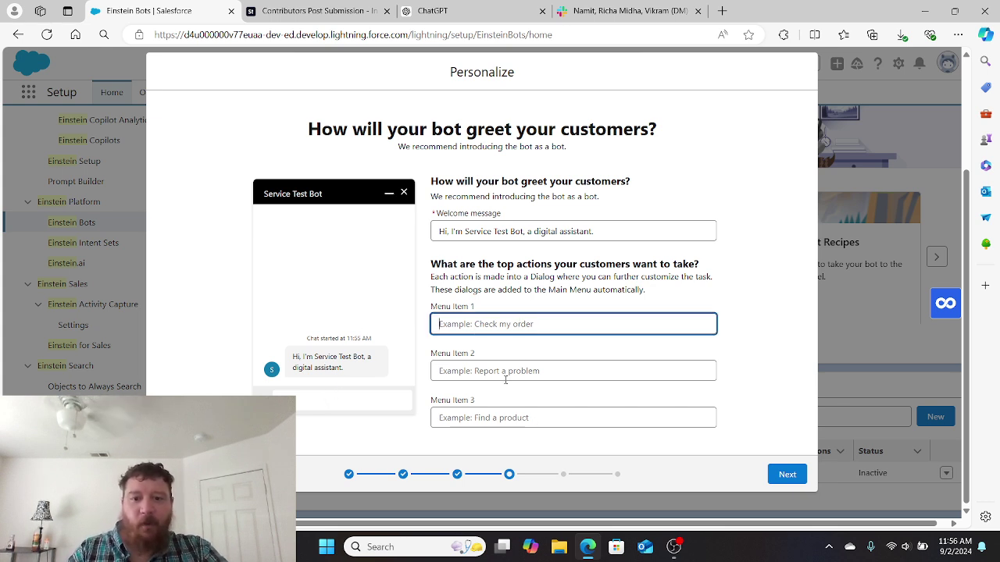
pyautogui.click(503, 422)
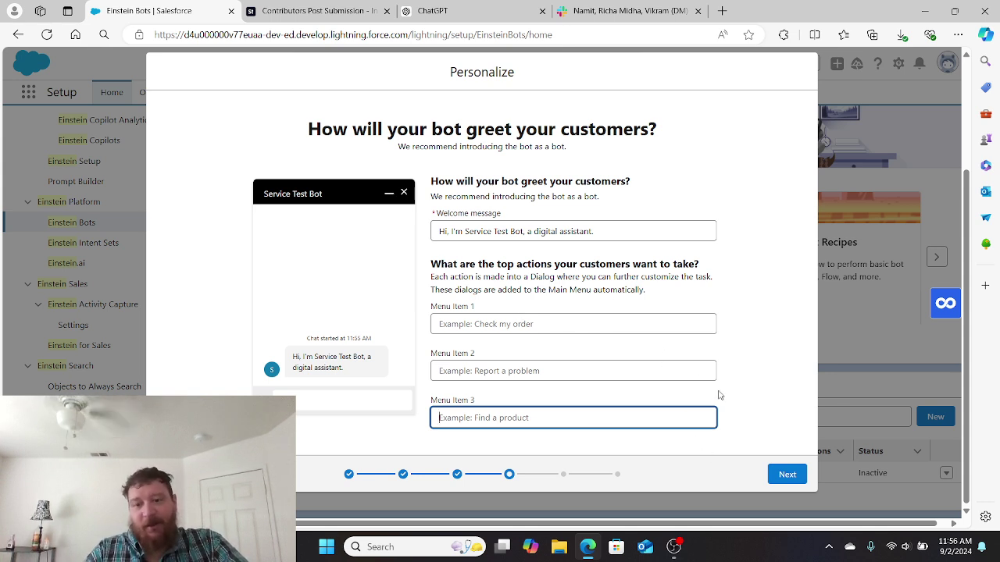
pyautogui.click(782, 473)
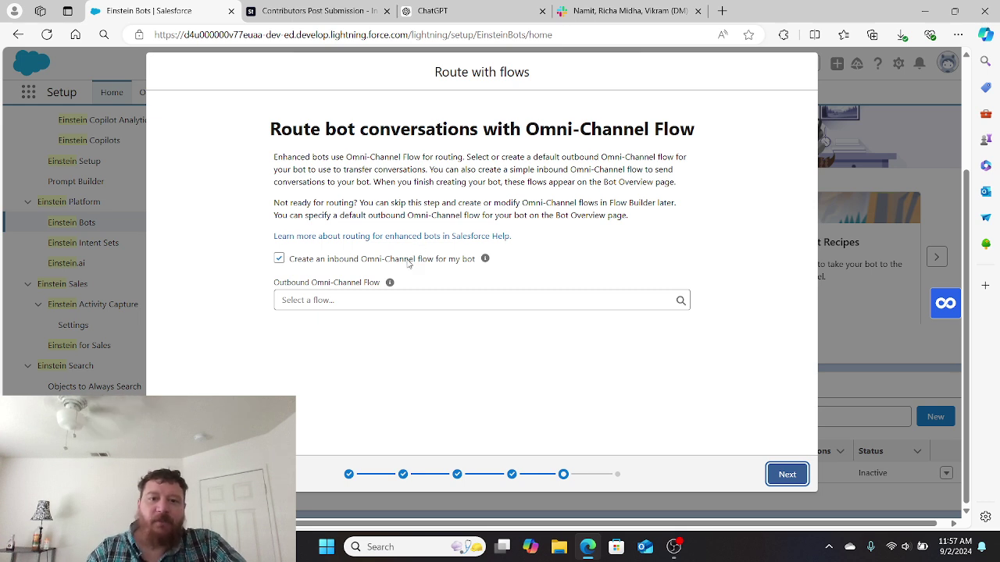
# Step: Choose New Outbound Omni-Channel Flow for the bot's routing and finish creating the bot
pyautogui.click(386, 299)
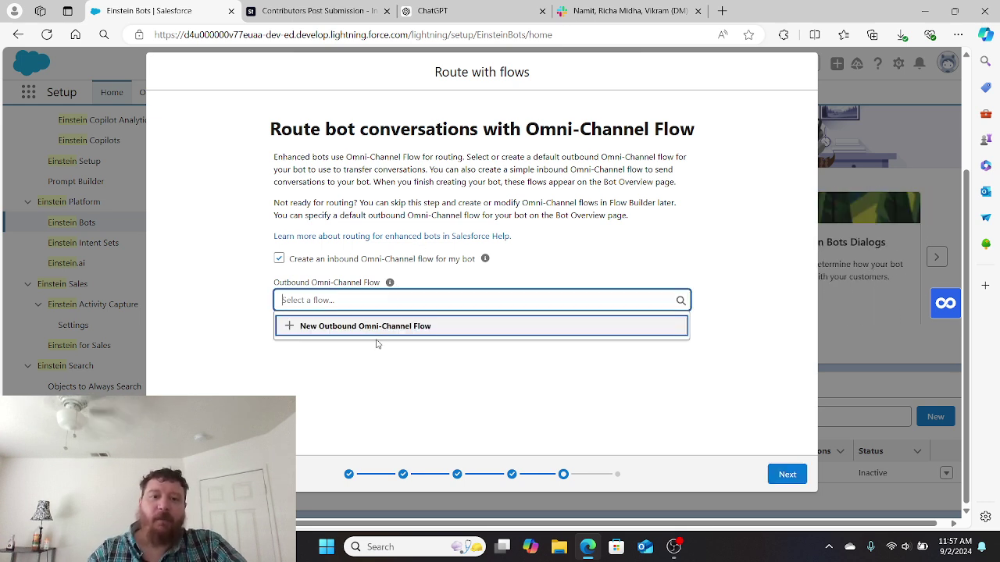
pyautogui.click(372, 333)
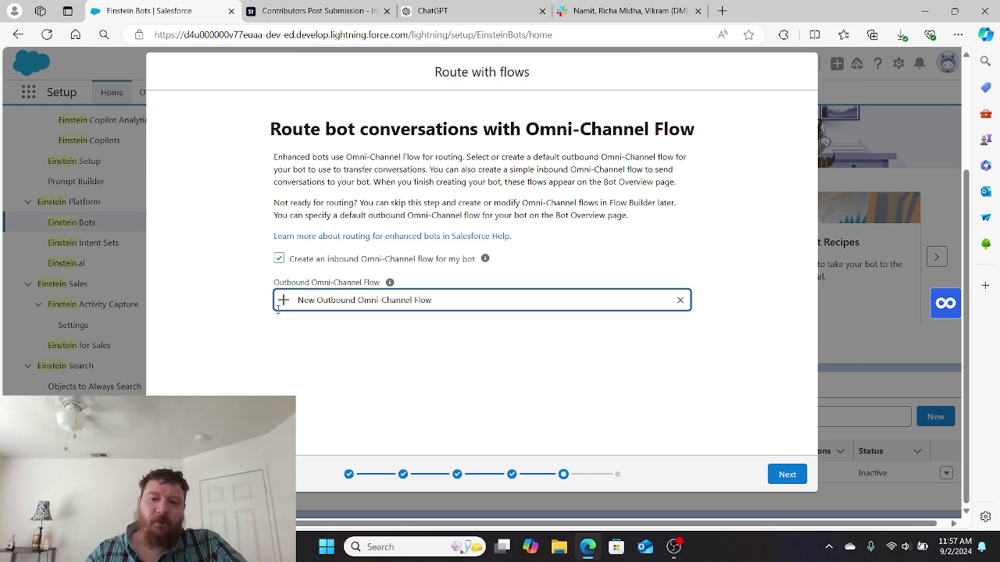
pyautogui.click(785, 474)
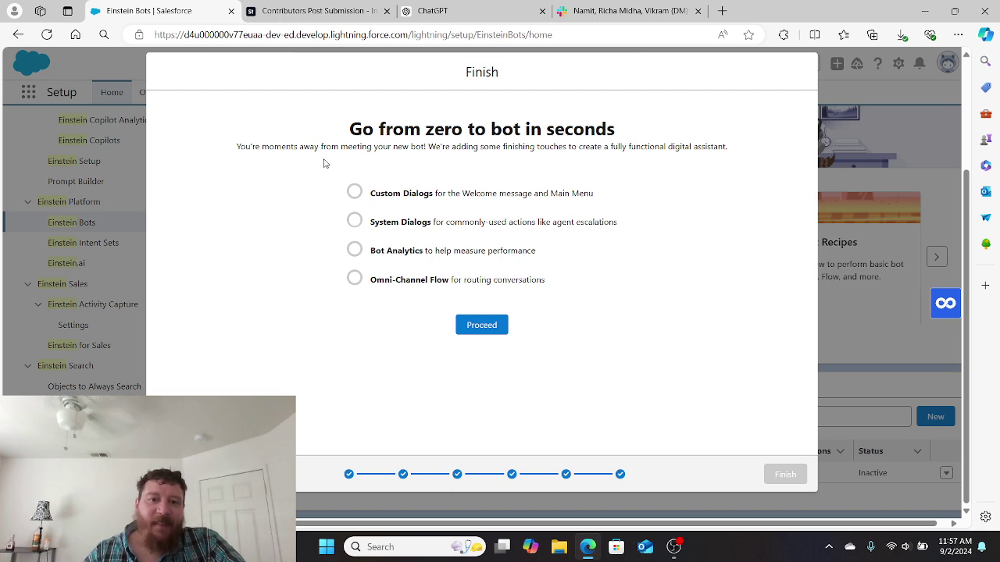
pyautogui.click(482, 327)
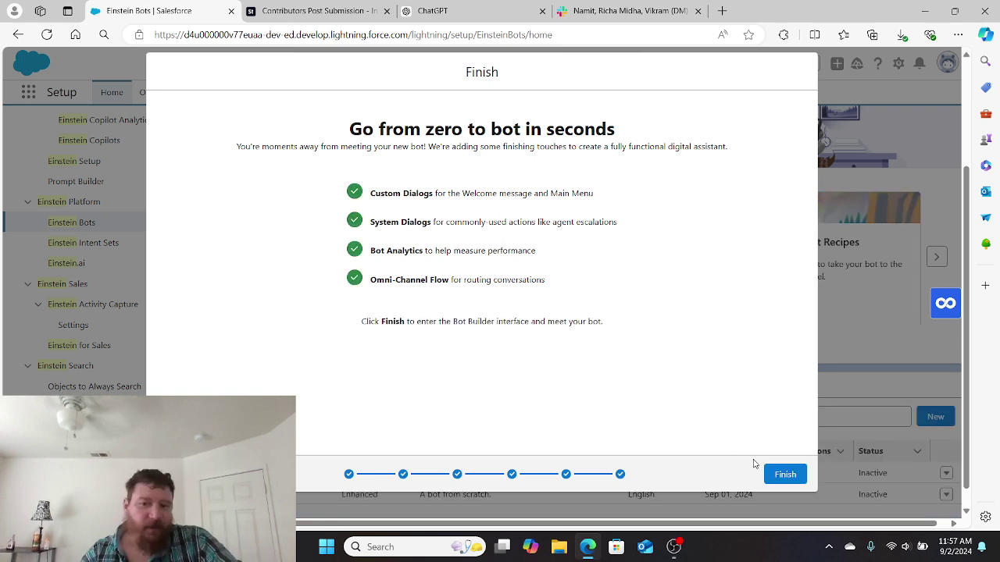
pyautogui.click(775, 475)
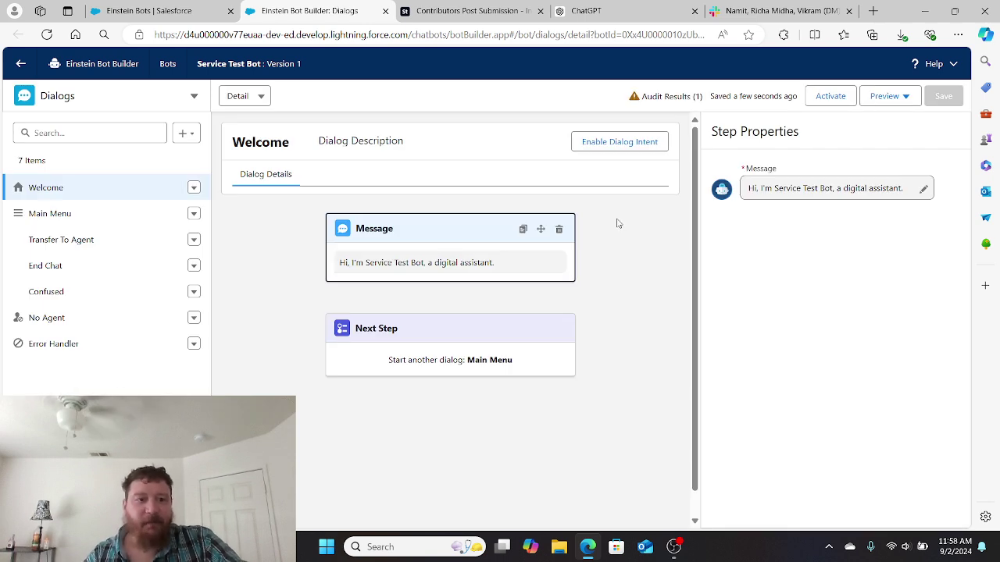
# Step: Start a text preview of the bot and send it the message "Hi how are you?"
pyautogui.click(872, 99)
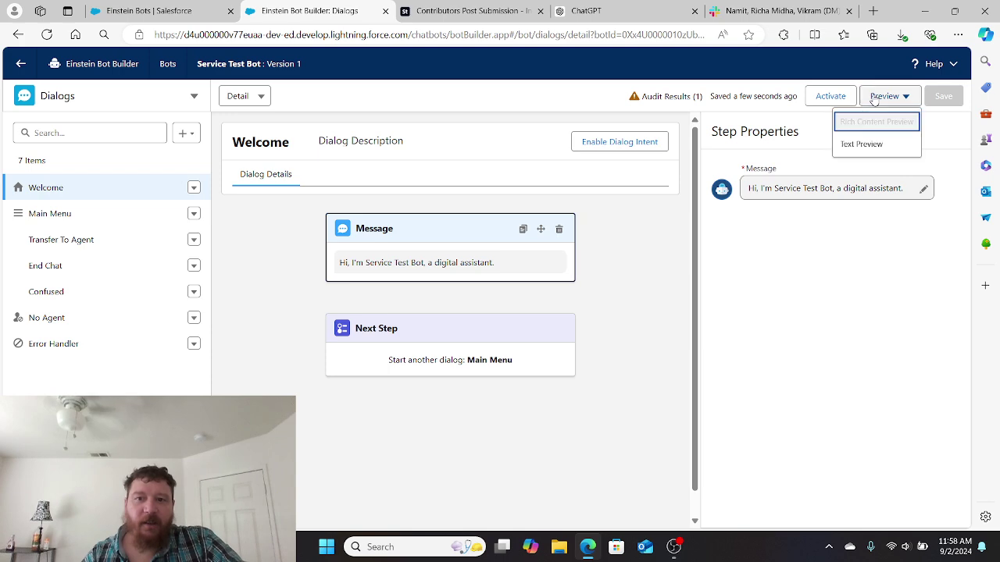
pyautogui.click(851, 147)
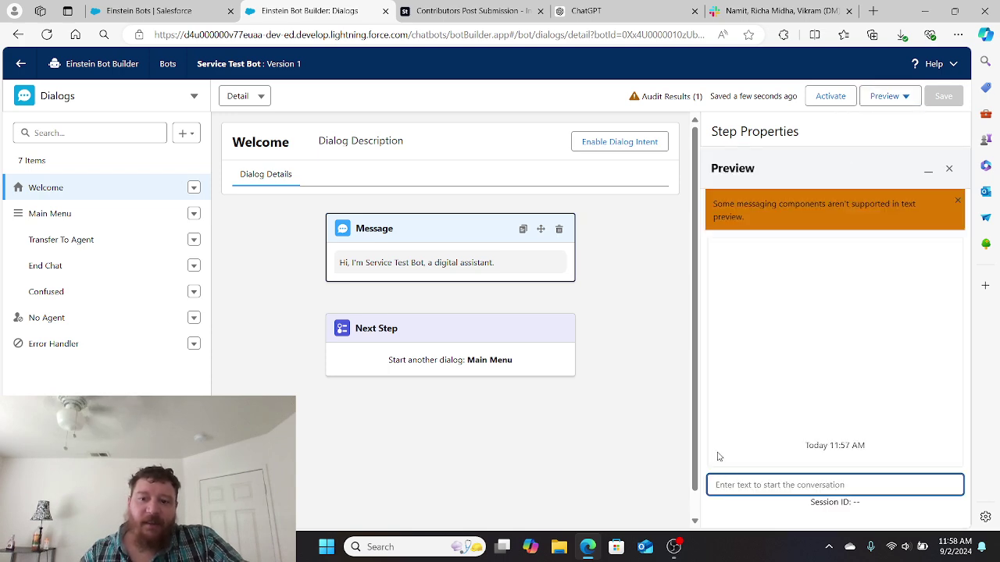
pyautogui.write('Ho g')
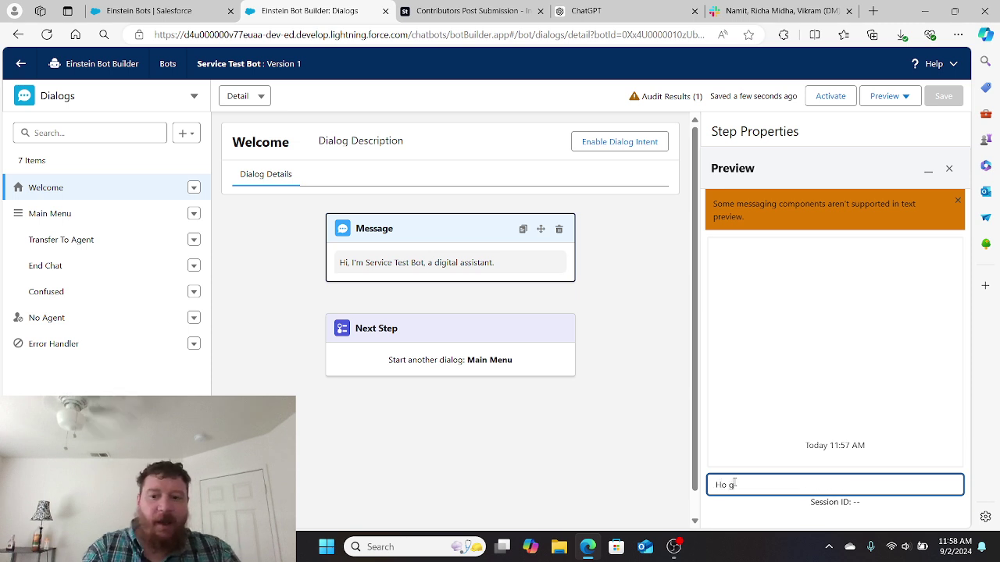
pyautogui.write(' how are yuo')
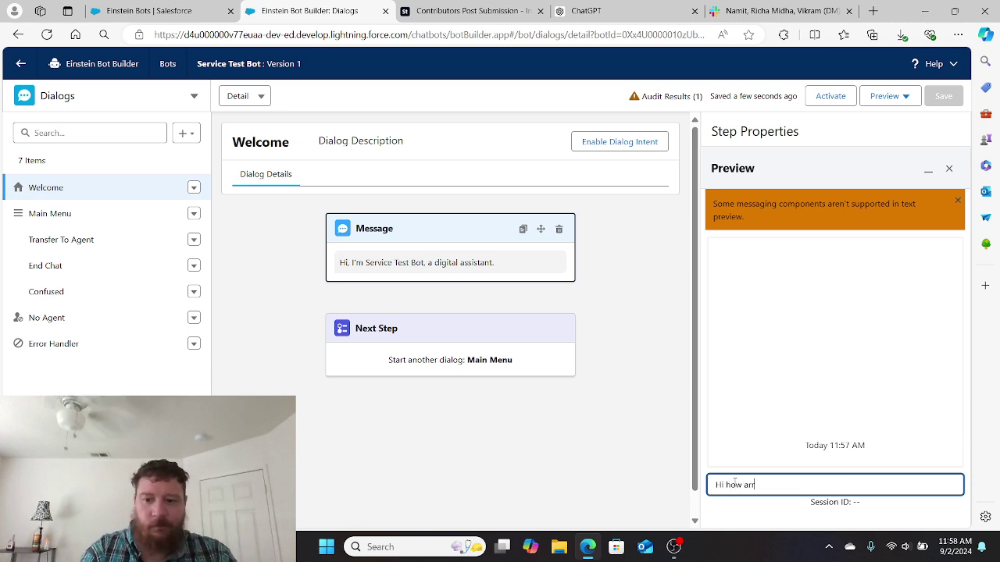
pyautogui.press('BackSpace')
pyautogui.press('BackSpace')
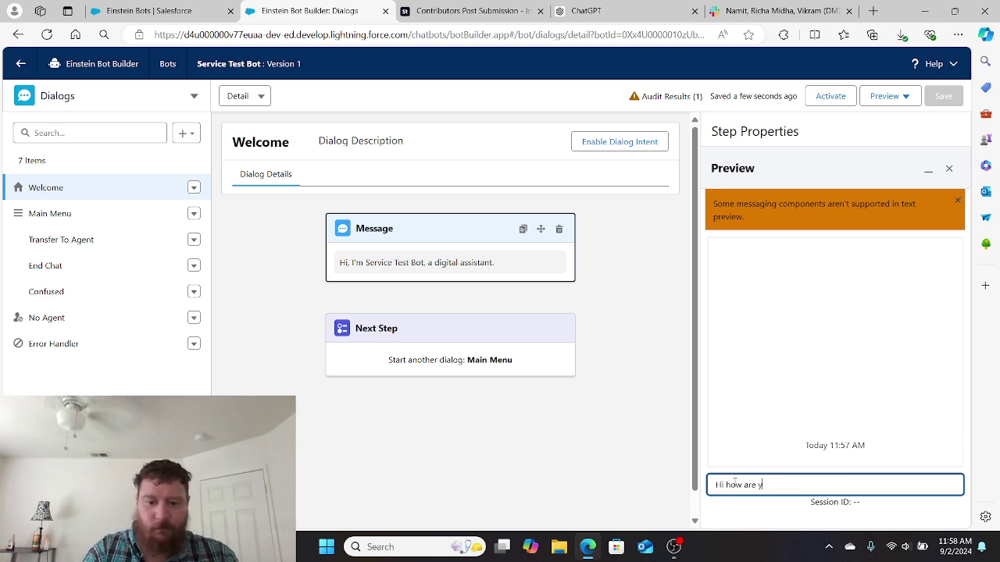
pyautogui.write('ou?')
pyautogui.press('Return')
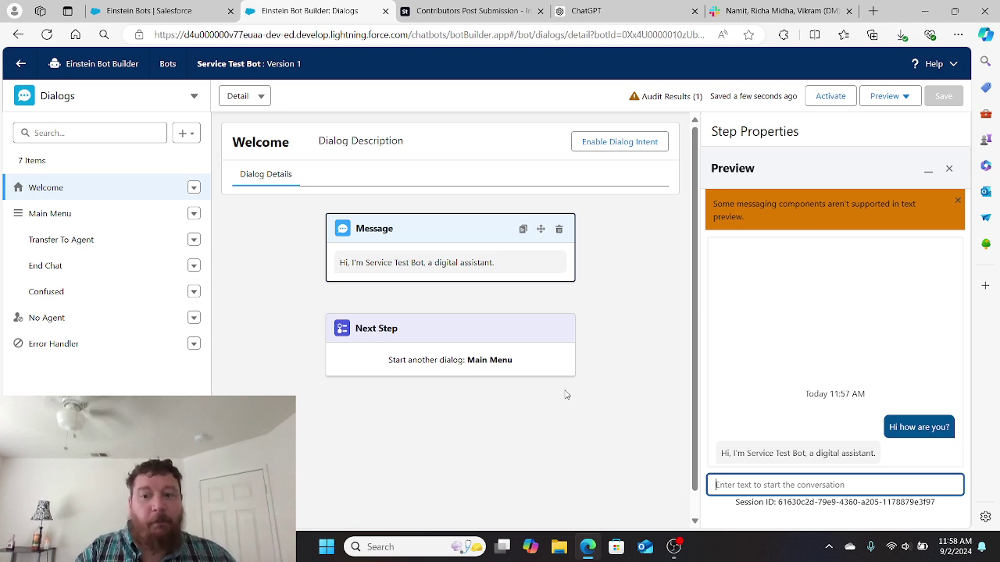
# Step: Test the bot in the preview with the message "Check order status"
pyautogui.write('Check orderr')
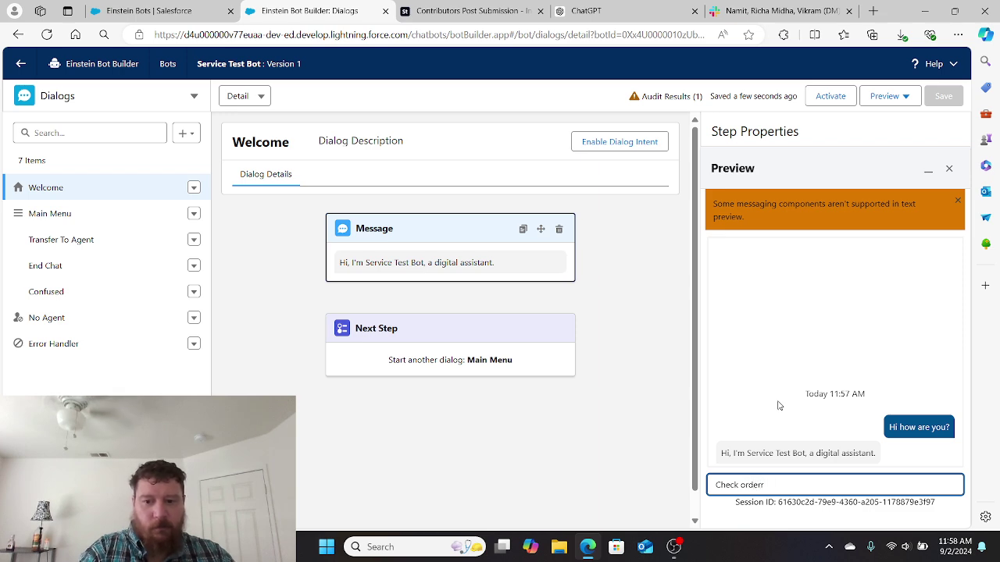
pyautogui.write(' sstatus')
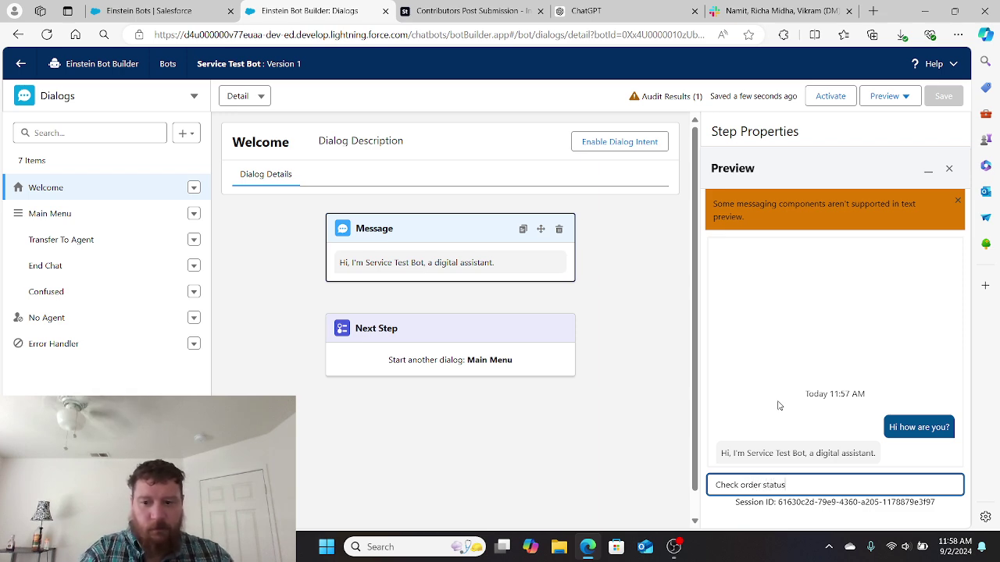
pyautogui.press('Return')
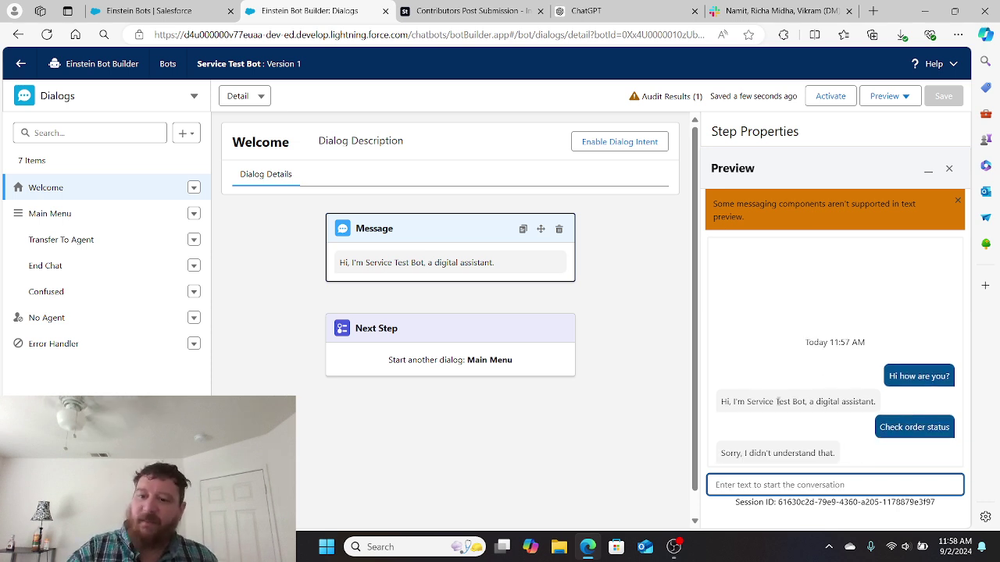
# Step: Test the bot in the preview with the messages "Help", "Agent" and "Human"
pyautogui.write('Help')
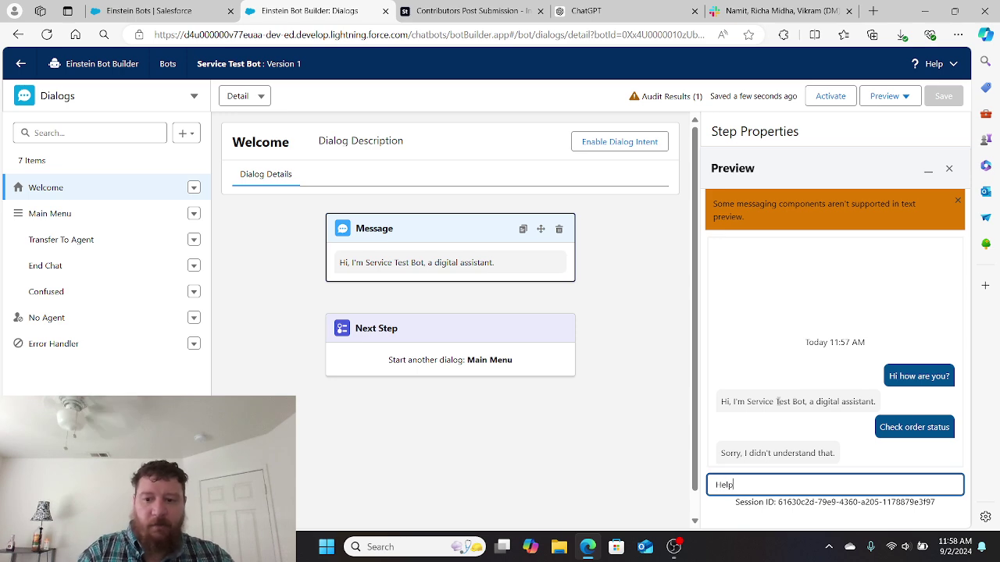
pyautogui.press('Return')
pyautogui.write('Agent')
pyautogui.press('Return')
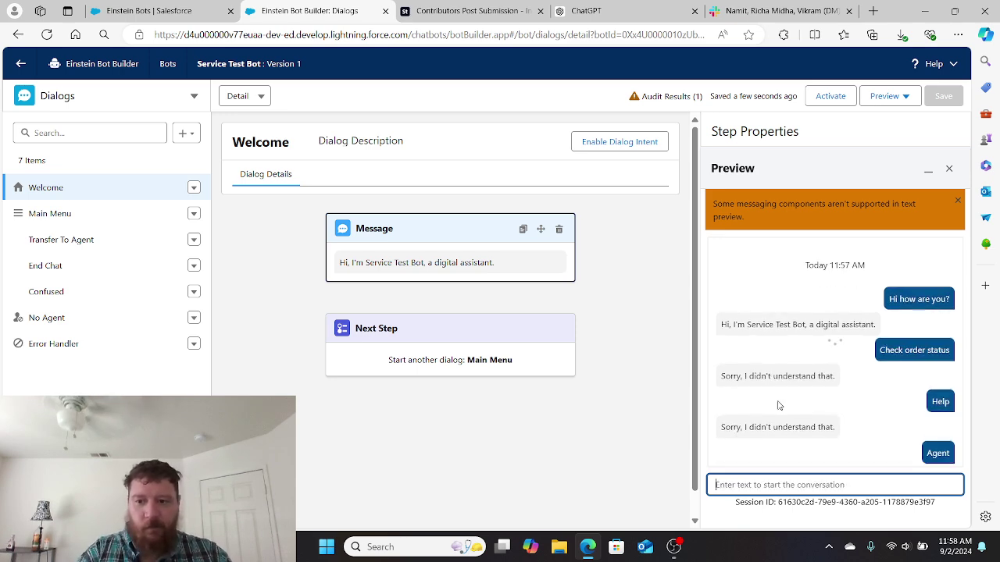
pyautogui.write('Human')
pyautogui.press('Return')
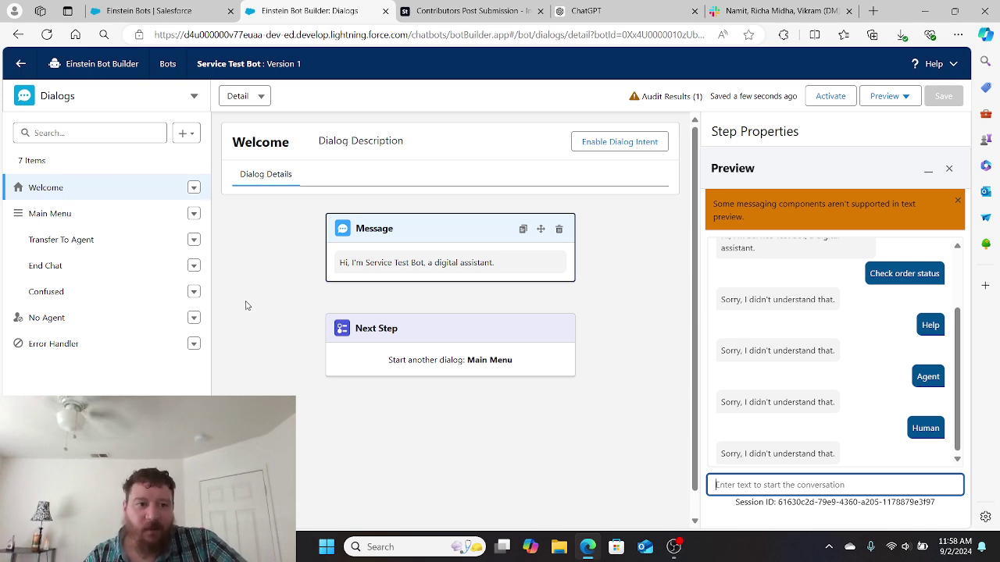
# Step: Enable the dialog intent for the Transfer To Agent dialog with Einstein turned on, and open its intent settings
pyautogui.click(105, 243)
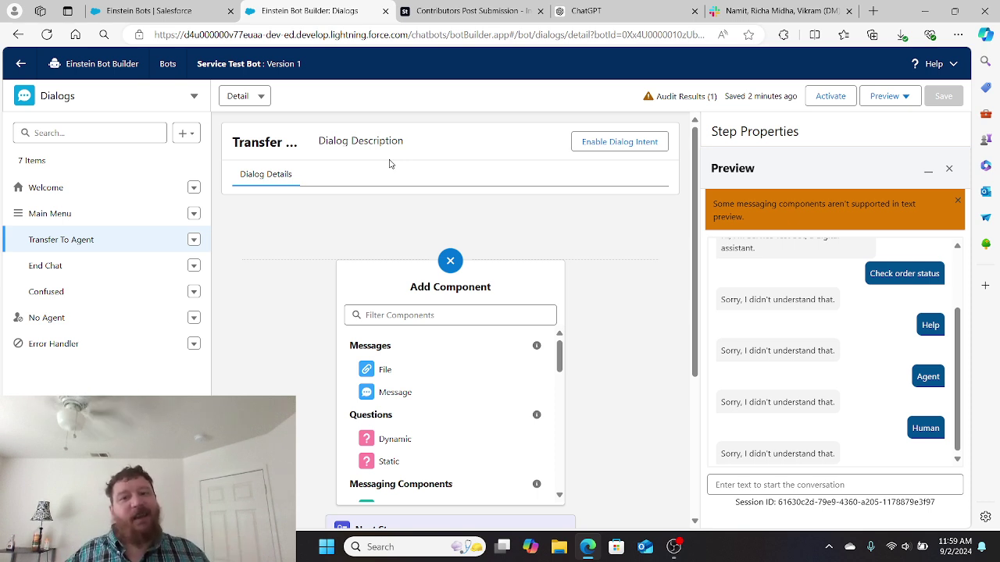
pyautogui.click(606, 145)
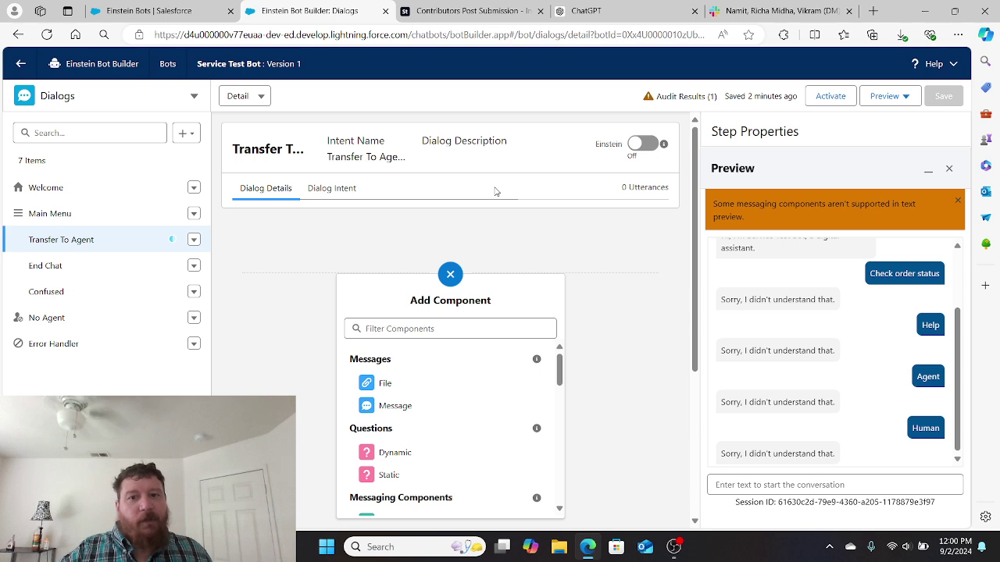
pyautogui.click(647, 143)
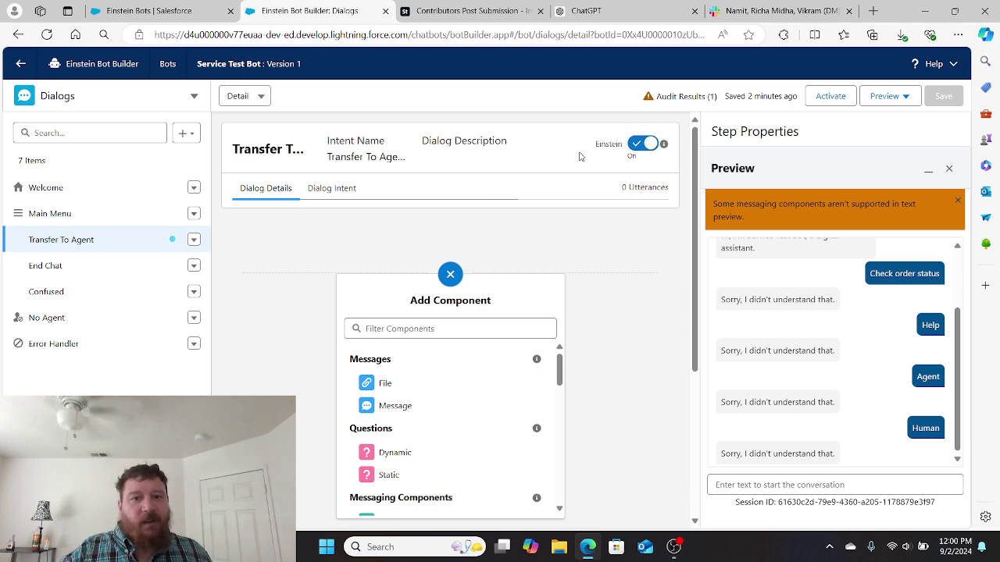
pyautogui.click(325, 194)
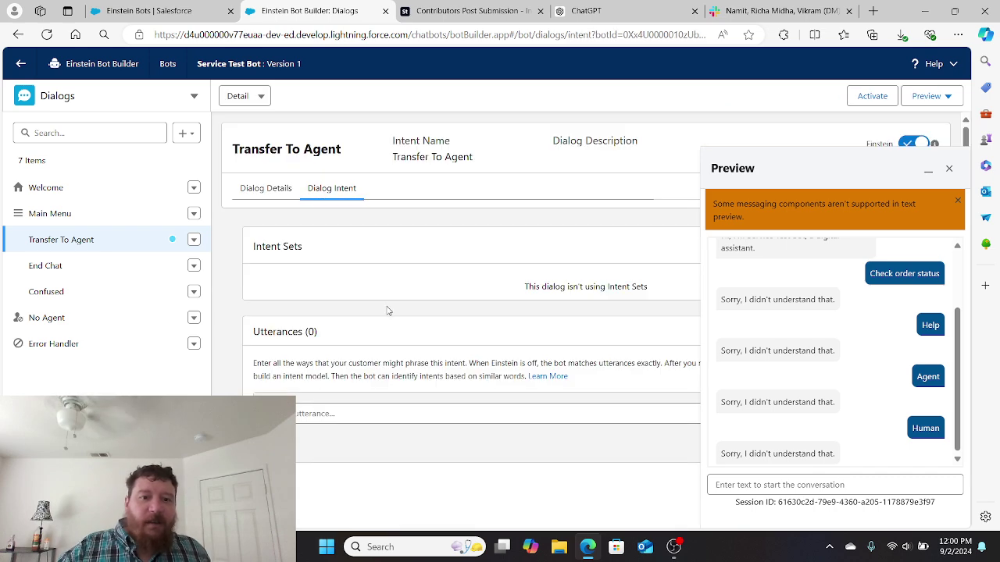
# Step: Try to add the utterance "Agent" to the Transfer To Agent dialog's intent
pyautogui.scroll(-1, 386, 310)
pyautogui.click(333, 331)
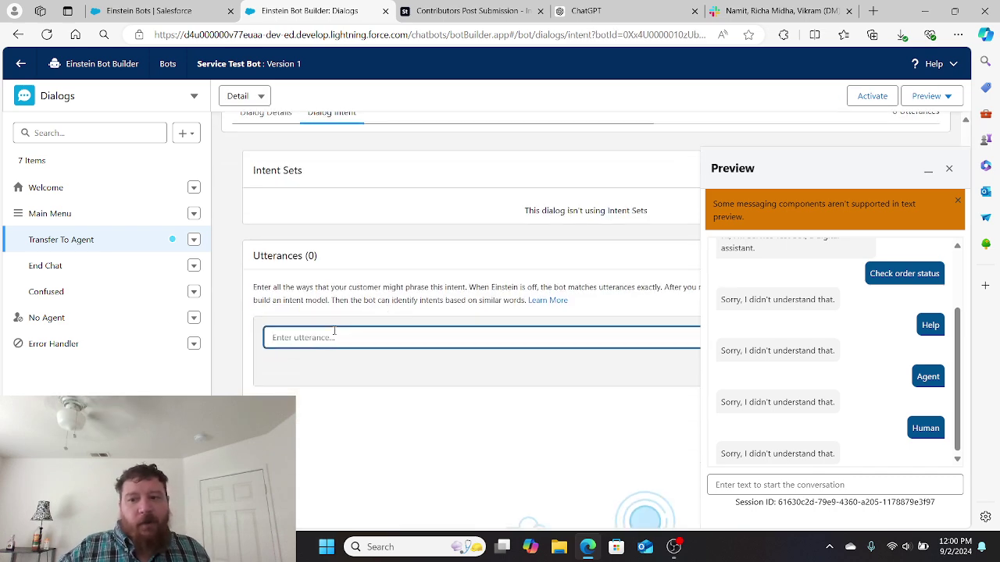
pyautogui.write('Agent')
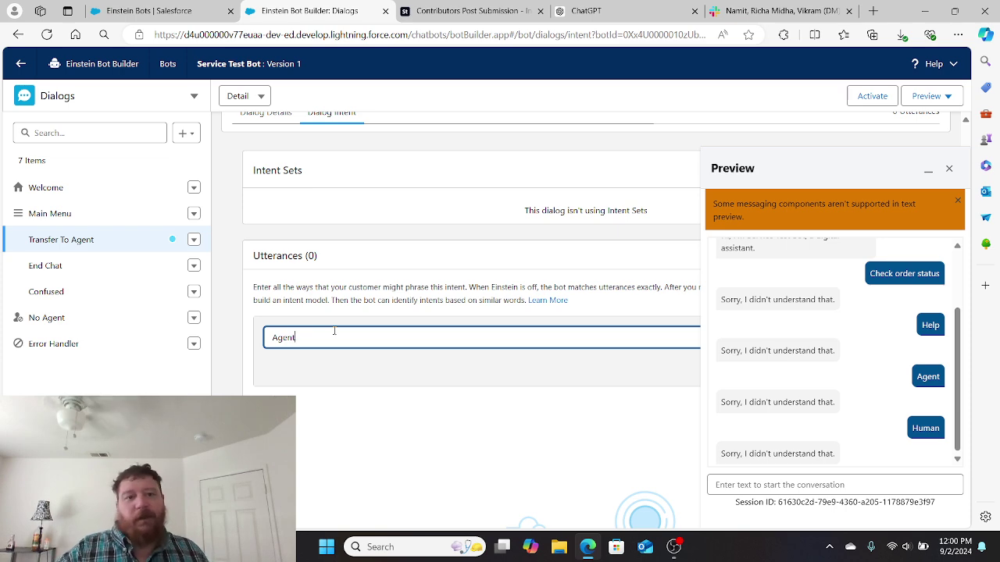
pyautogui.click(194, 240)
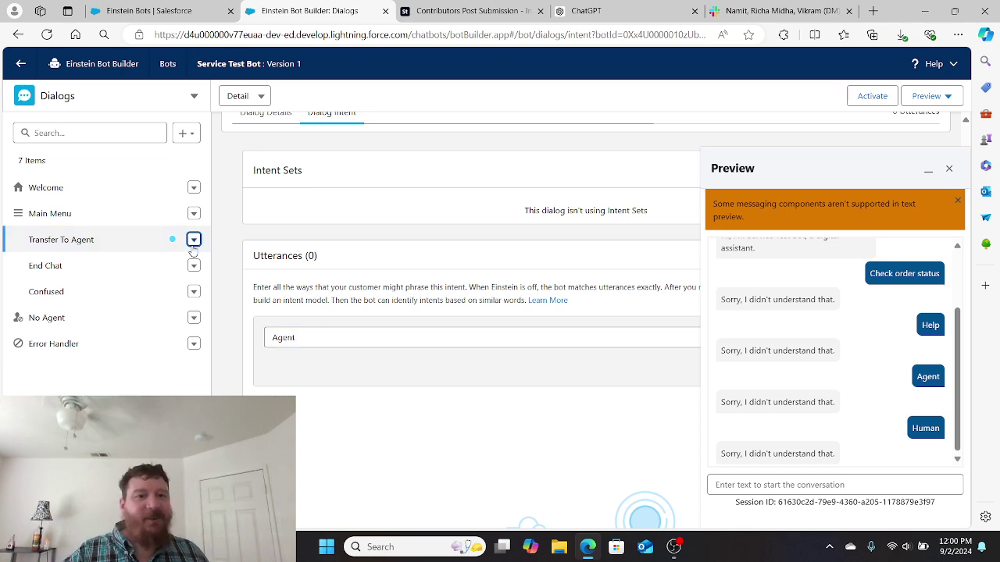
pyautogui.click(238, 351)
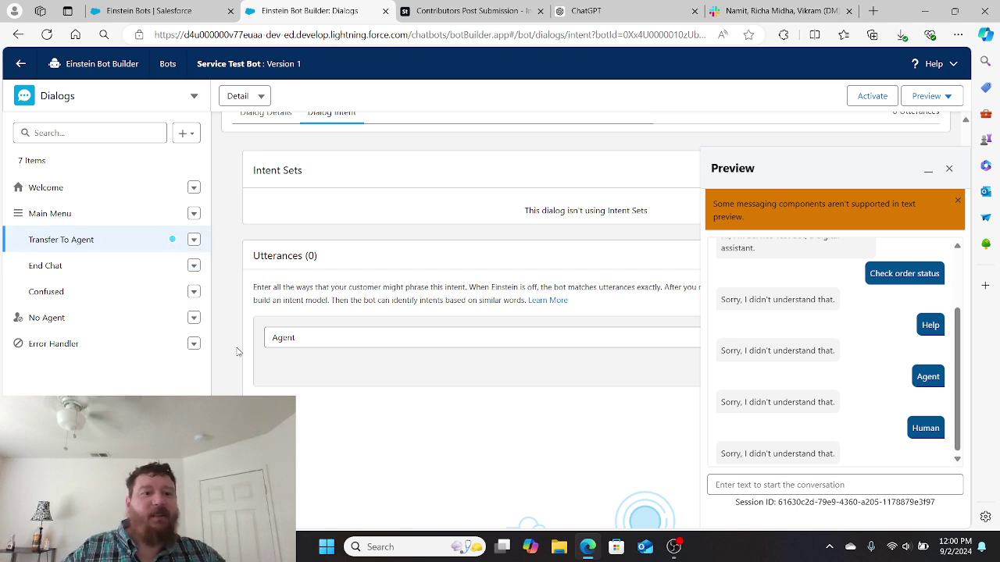
pyautogui.moveTo(330, 337); pyautogui.dragTo(265, 337)
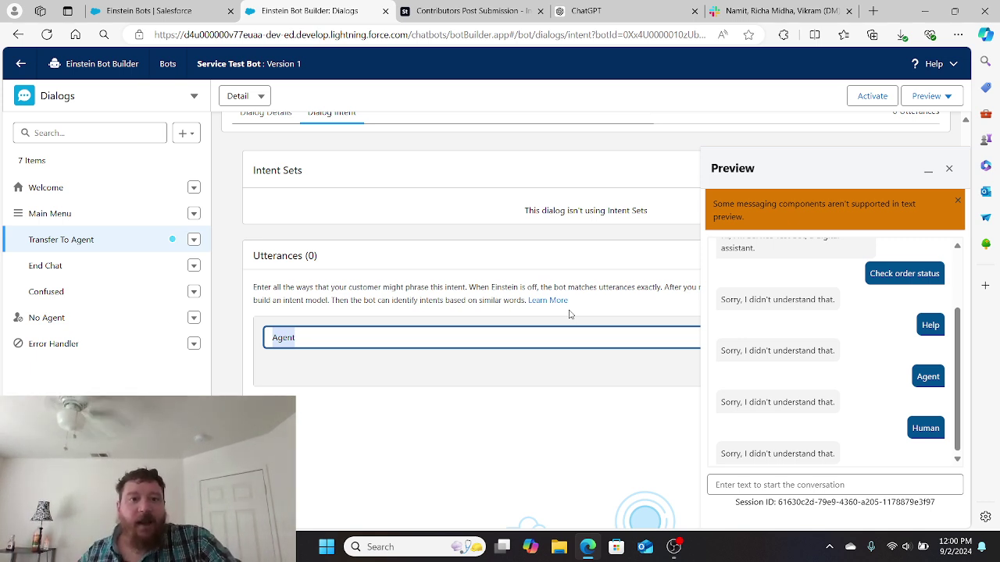
# Step: Try out a Message component in the Transfer To Agent dialog's details with the preview closed, and remove the component again
pyautogui.scroll(2, 458, 245)
pyautogui.click(272, 185)
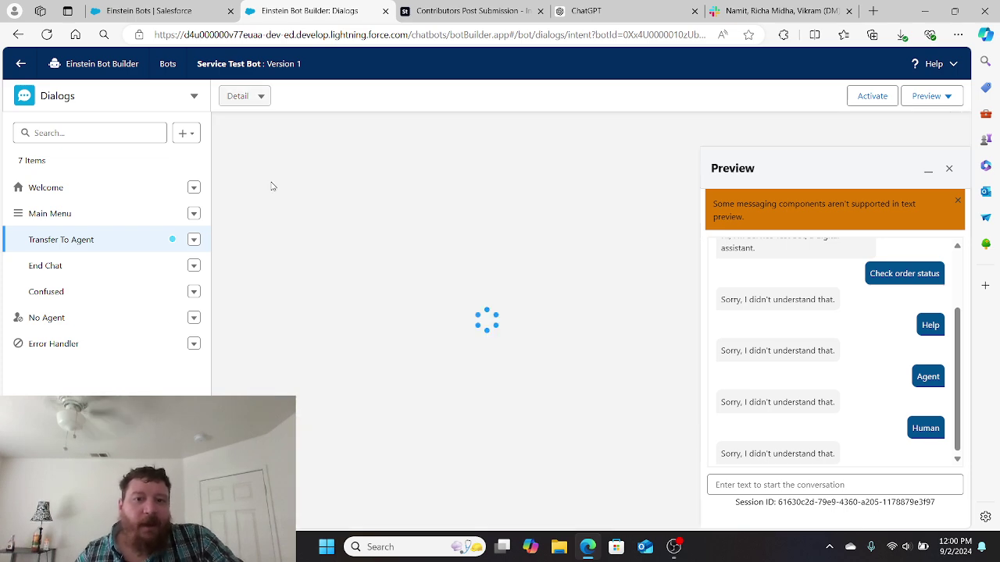
pyautogui.scroll(-3, 631, 313)
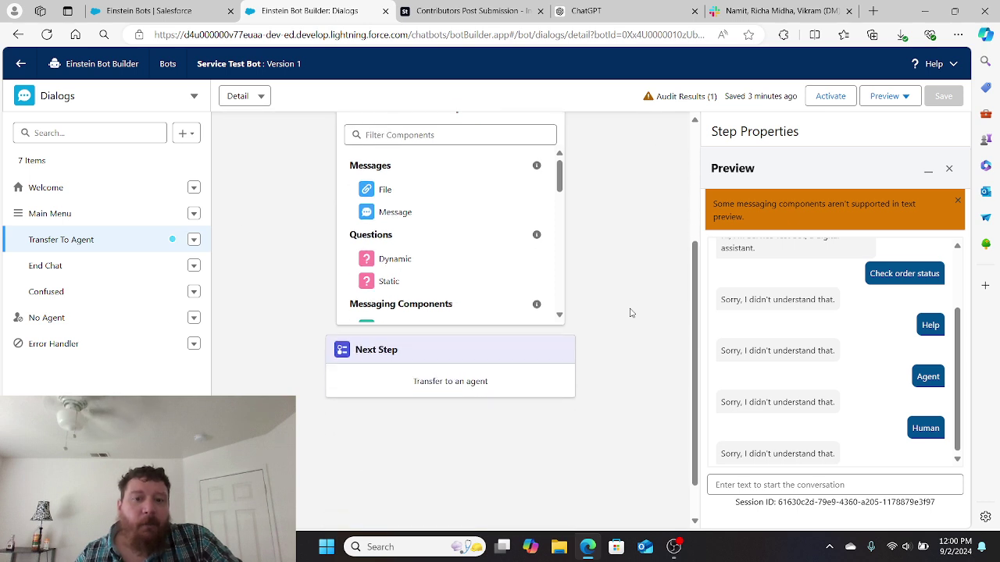
pyautogui.scroll(1, 631, 312)
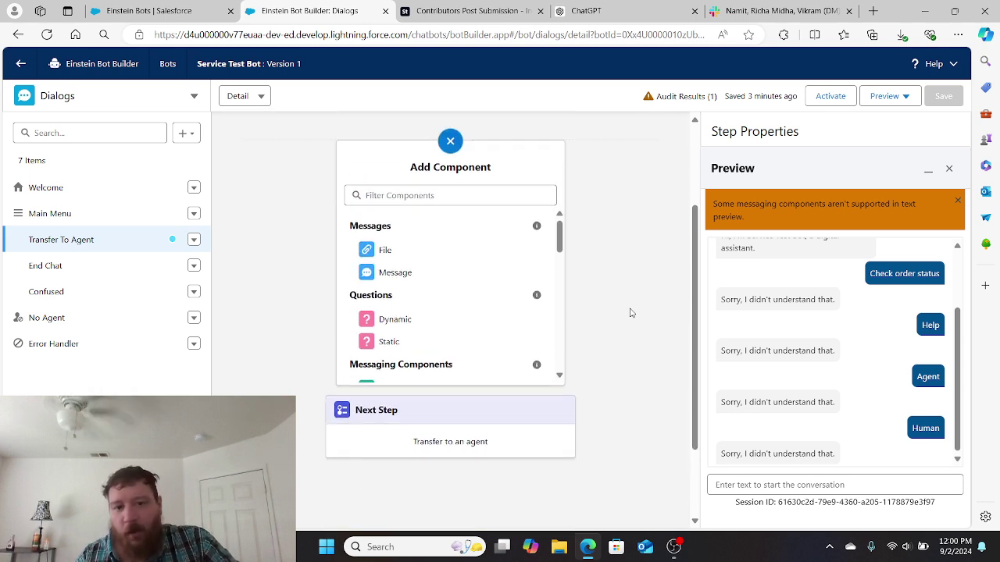
pyautogui.click(412, 274)
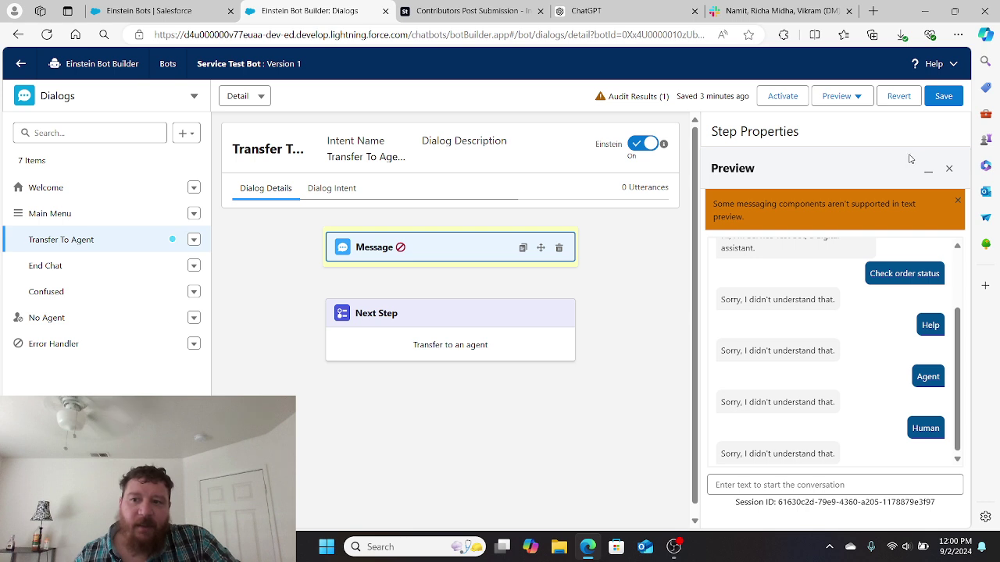
pyautogui.click(949, 168)
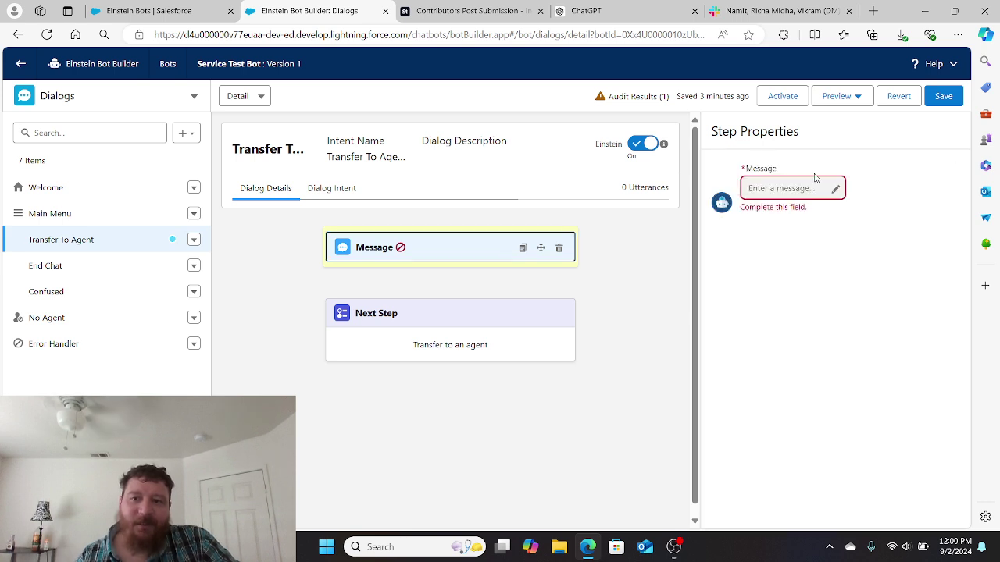
pyautogui.click(764, 190)
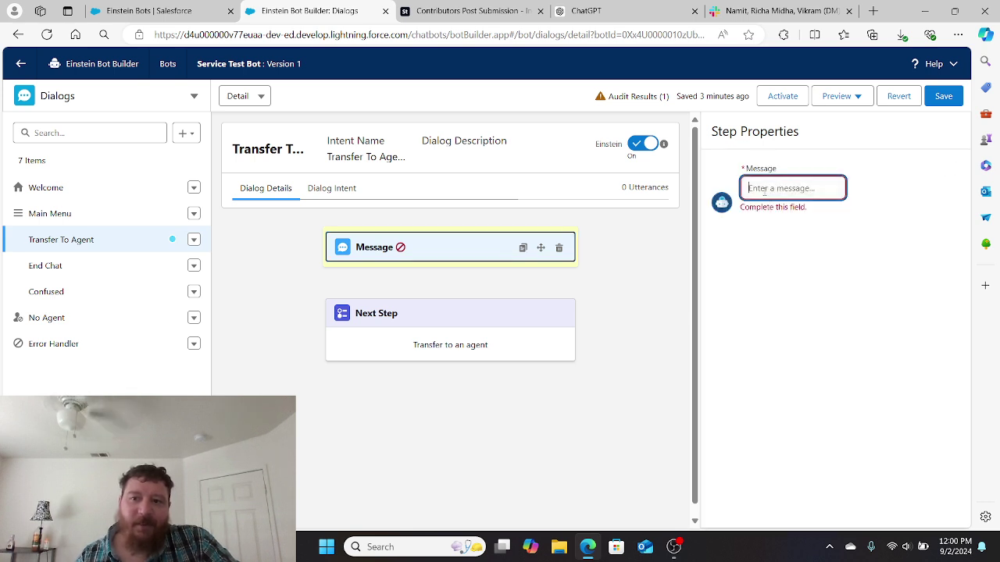
pyautogui.click(558, 248)
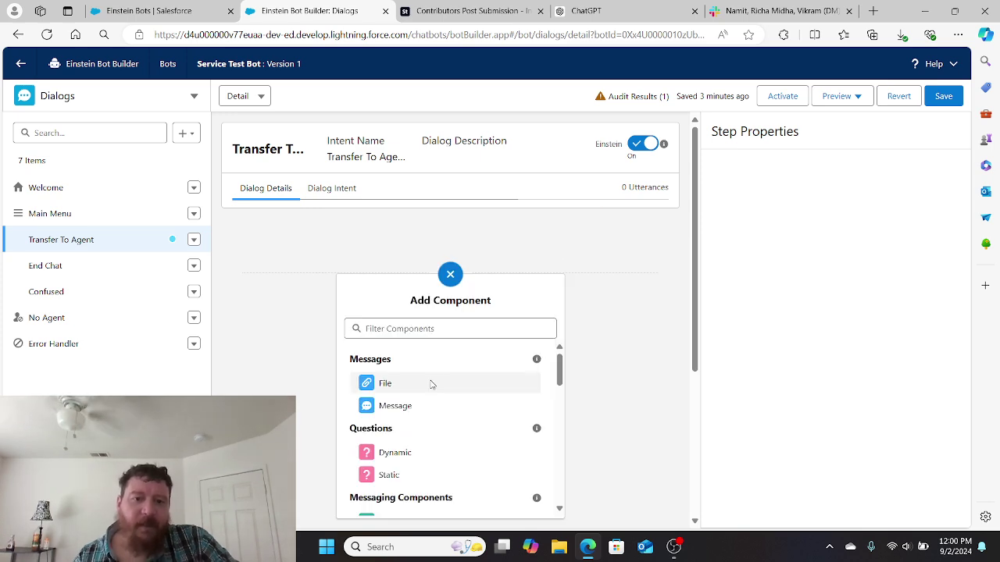
# Step: Add a File component to the Transfer To Agent dialog and delete it again
pyautogui.scroll(-1, 431, 383)
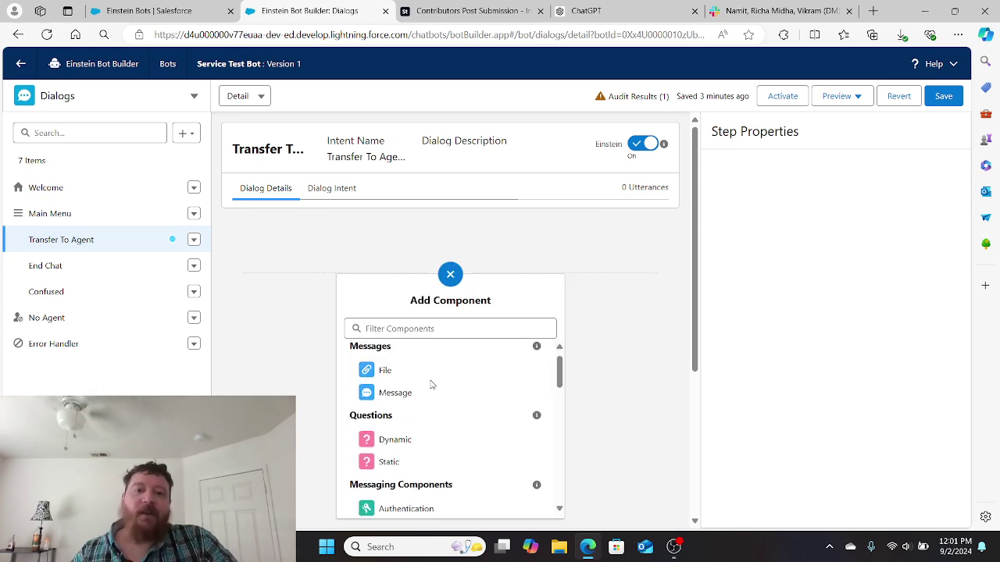
pyautogui.doubleClick(430, 383)
pyautogui.click(428, 379)
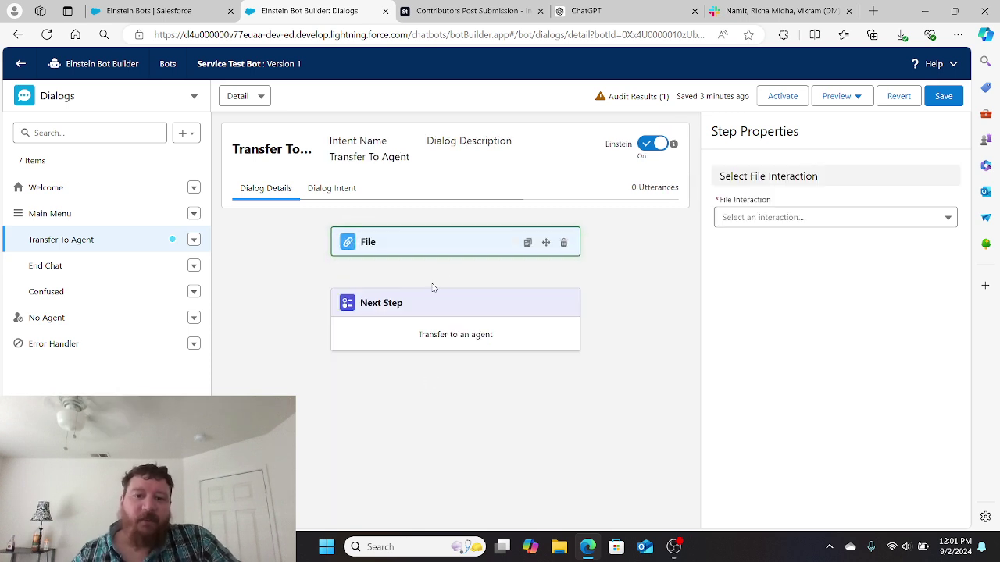
pyautogui.click(563, 243)
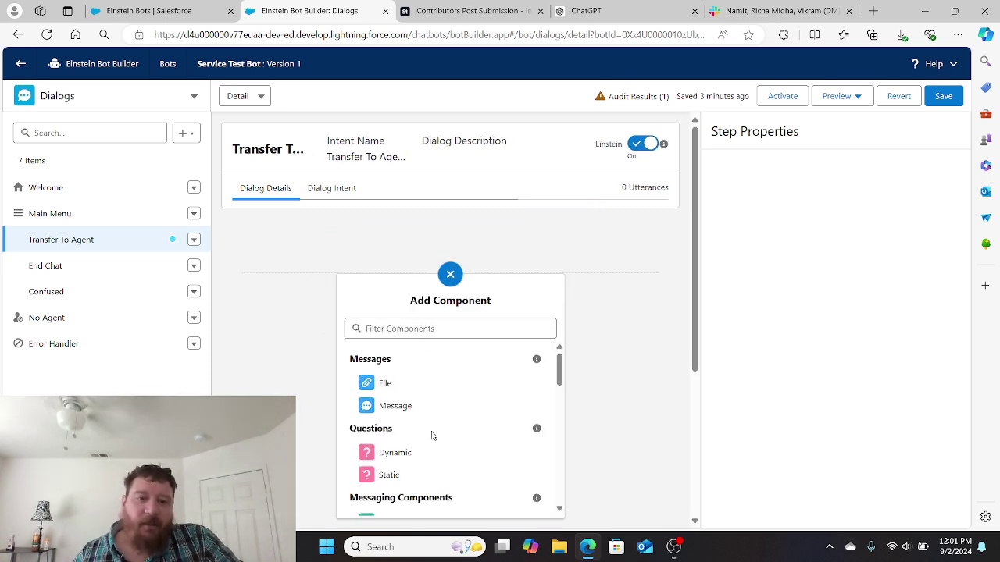
# Step: Examine the available question, messaging, action and rule components for the Transfer To Agent dialog
pyautogui.scroll(-2, 432, 435)
pyautogui.scroll(-3, 432, 435)
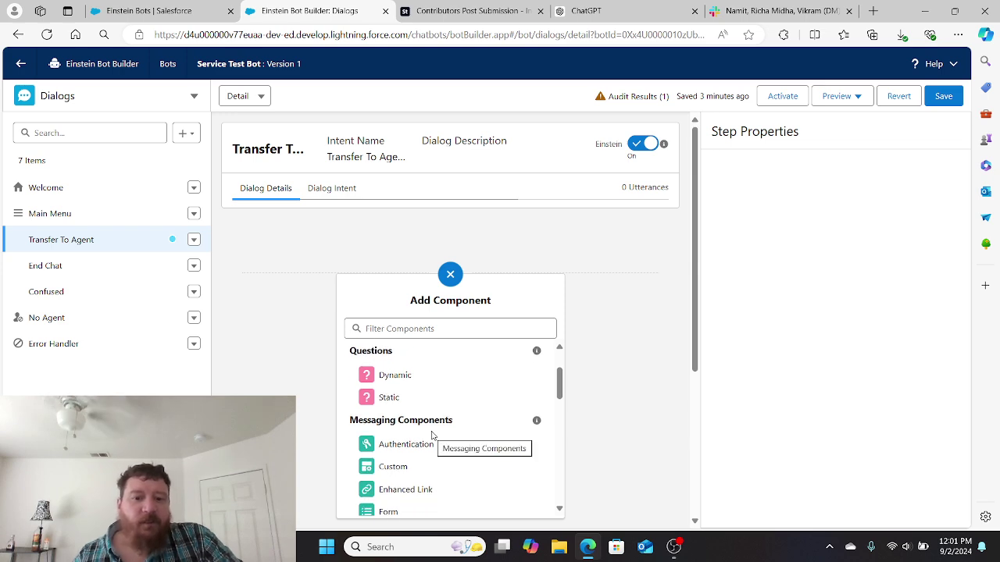
pyautogui.scroll(-1, 432, 435)
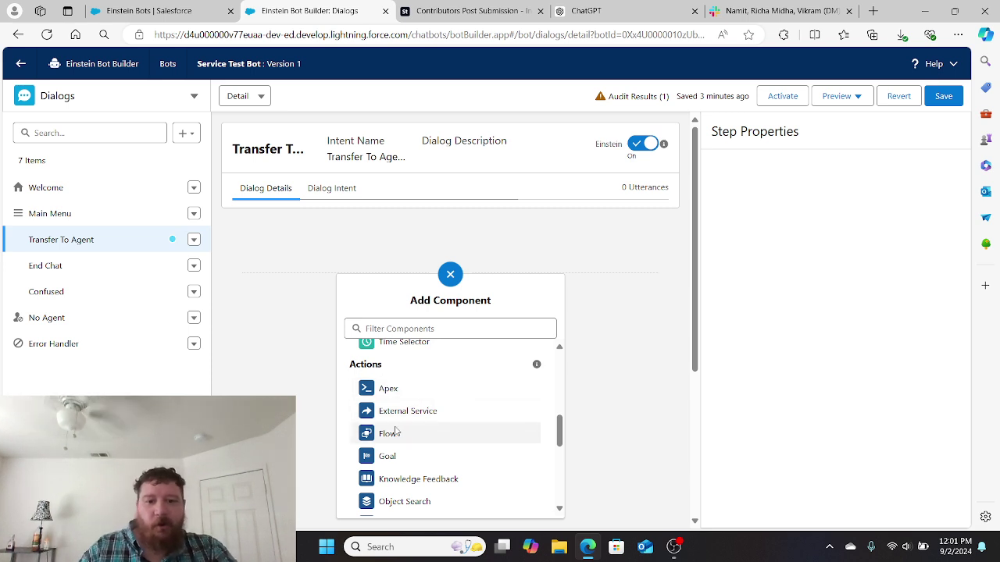
pyautogui.scroll(-1, 429, 449)
pyautogui.scroll(-3, 428, 449)
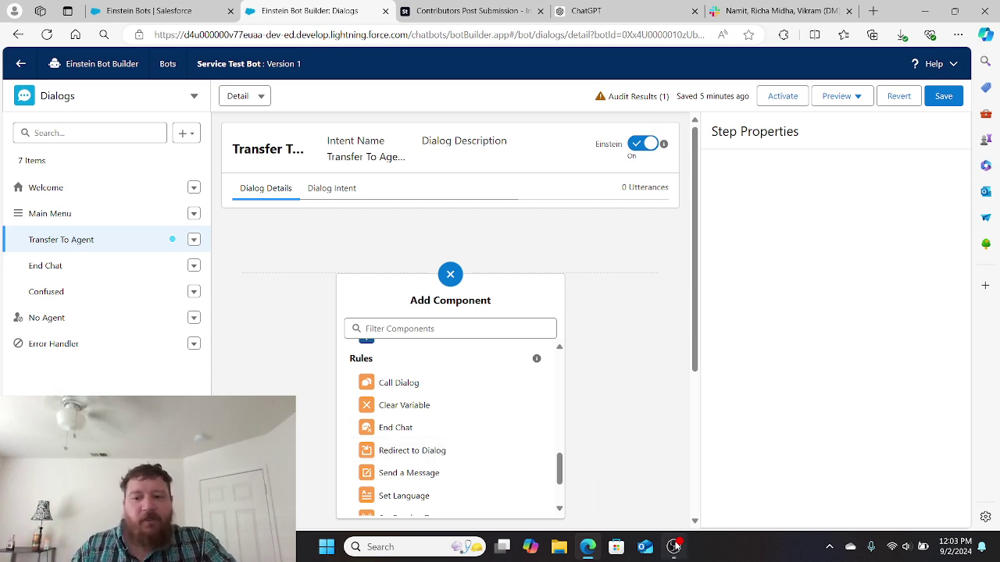
pyautogui.moveTo(677, 547)
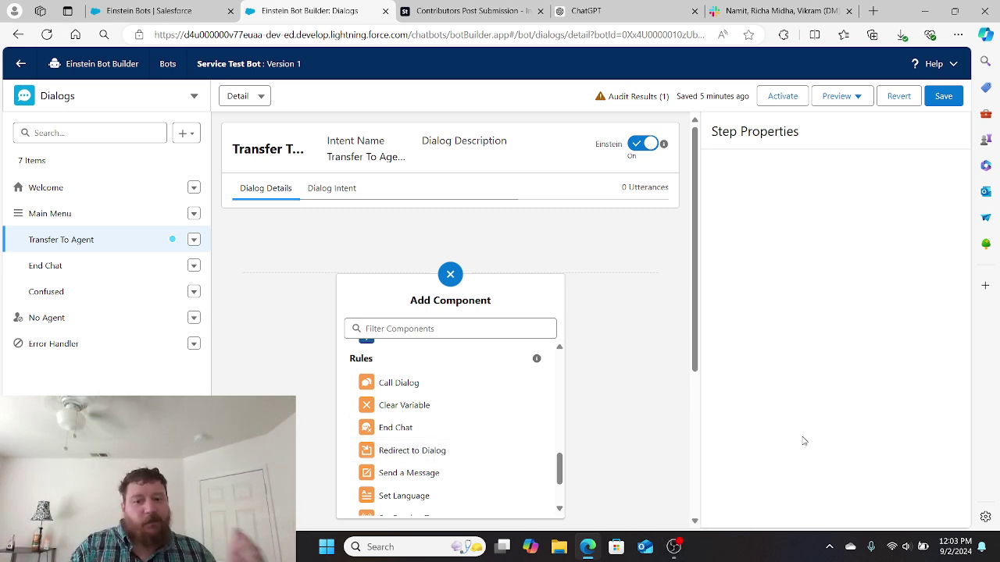
pyautogui.click(673, 477)
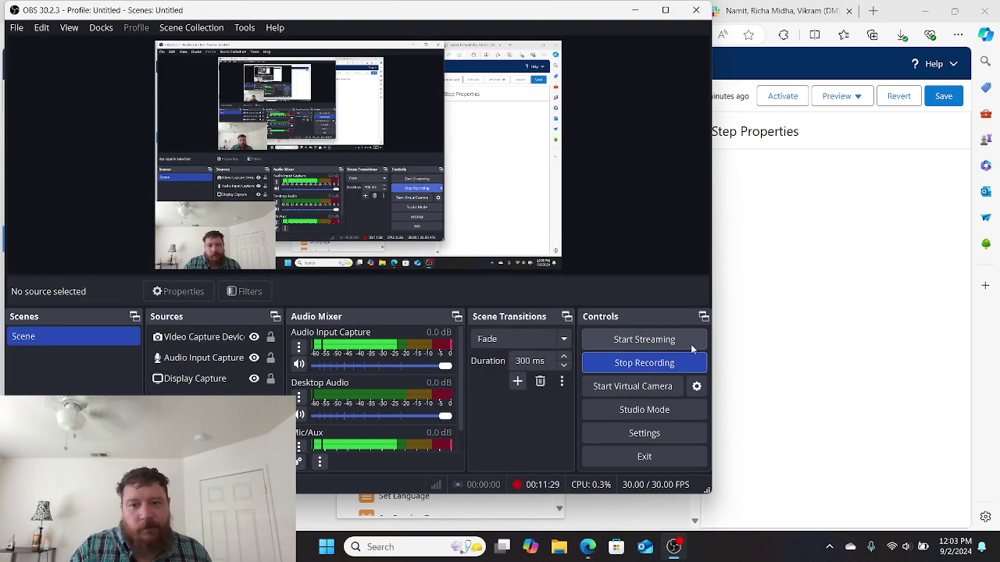